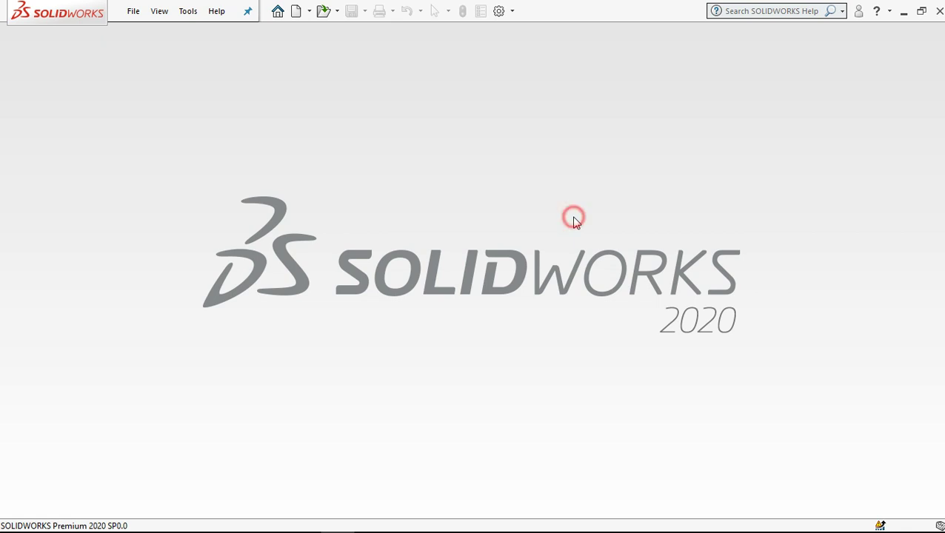
Create a new part and draw two concentric circles at the origin on the Front Plane.
left_click(290, 12)
left_click(527, 406)
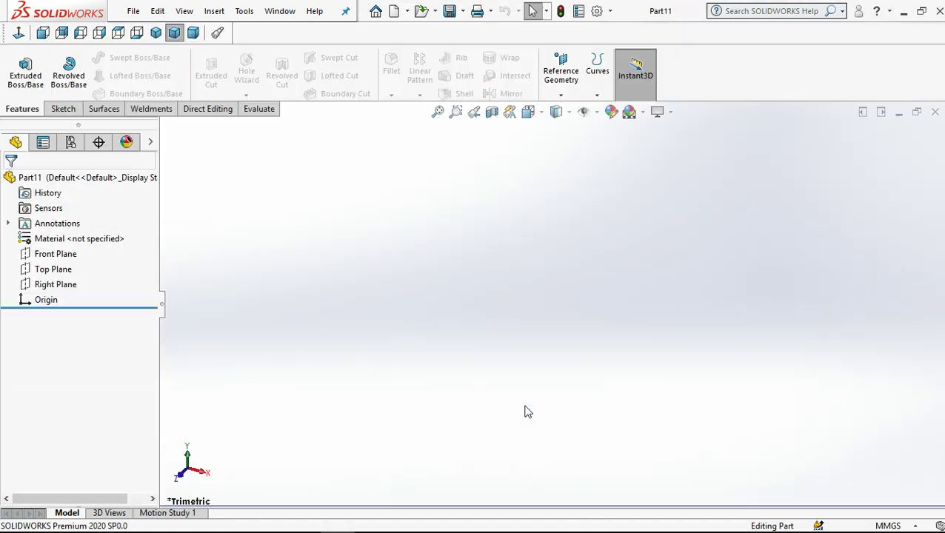
left_click(526, 407)
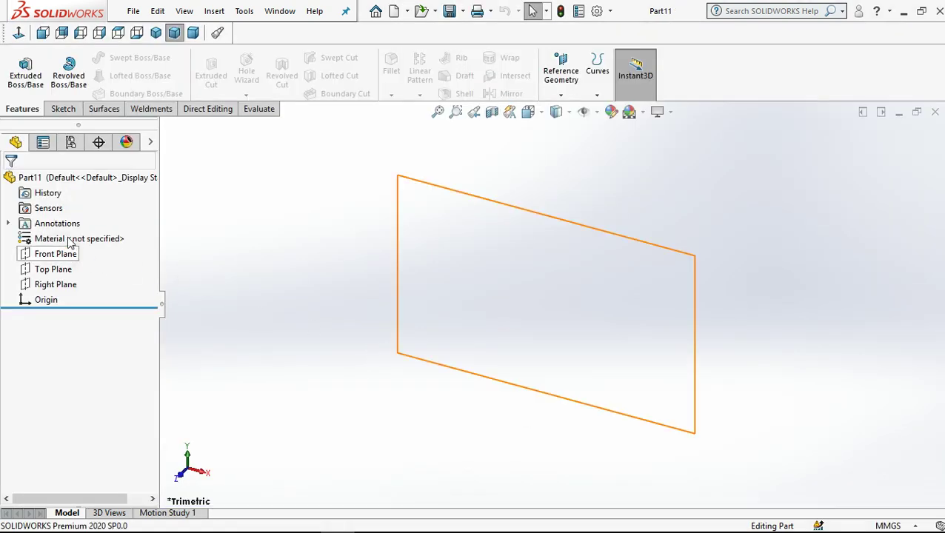
left_click(71, 254)
left_click(74, 229)
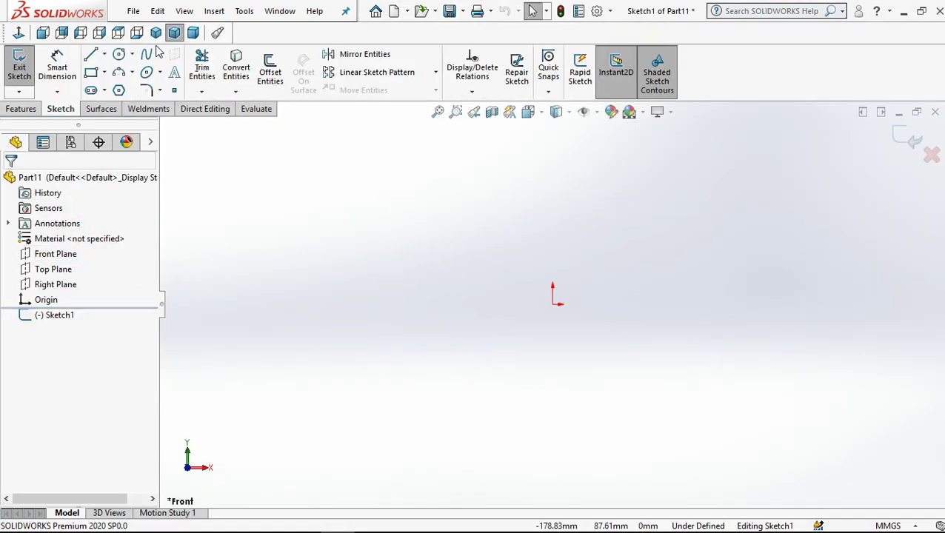
left_click(118, 54)
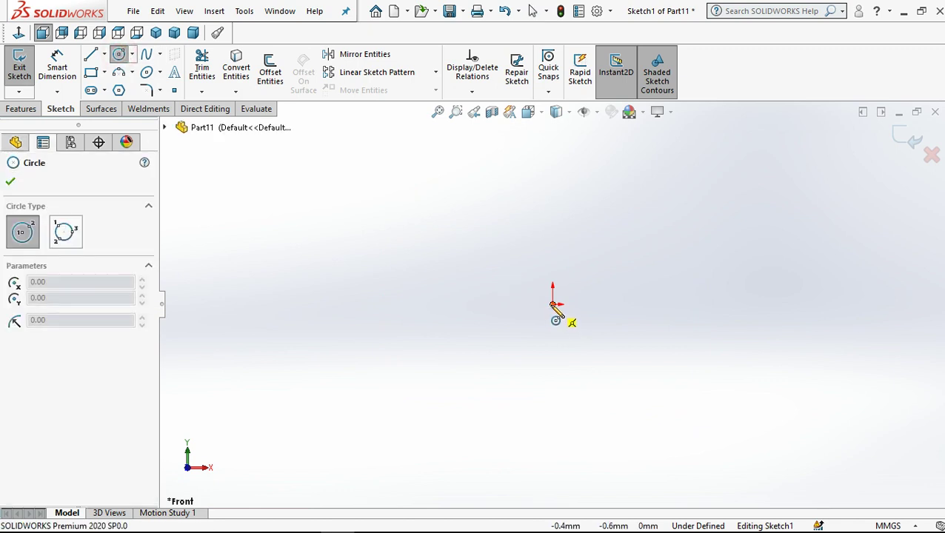
left_click(552, 305)
left_click(551, 399)
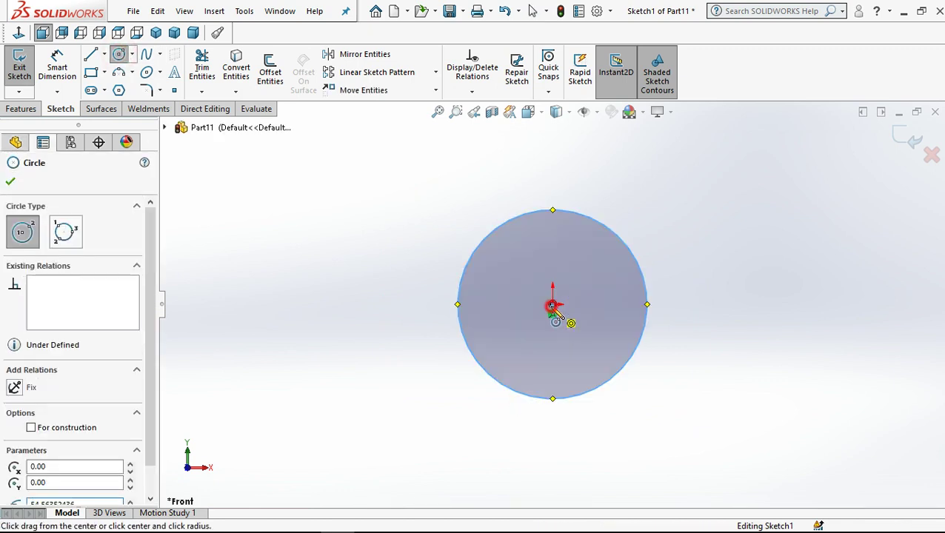
left_click(553, 305)
left_click(548, 360)
Dimension the outer circle to Ø72 mm and the inner circle to Ø48 mm.
left_click(57, 63)
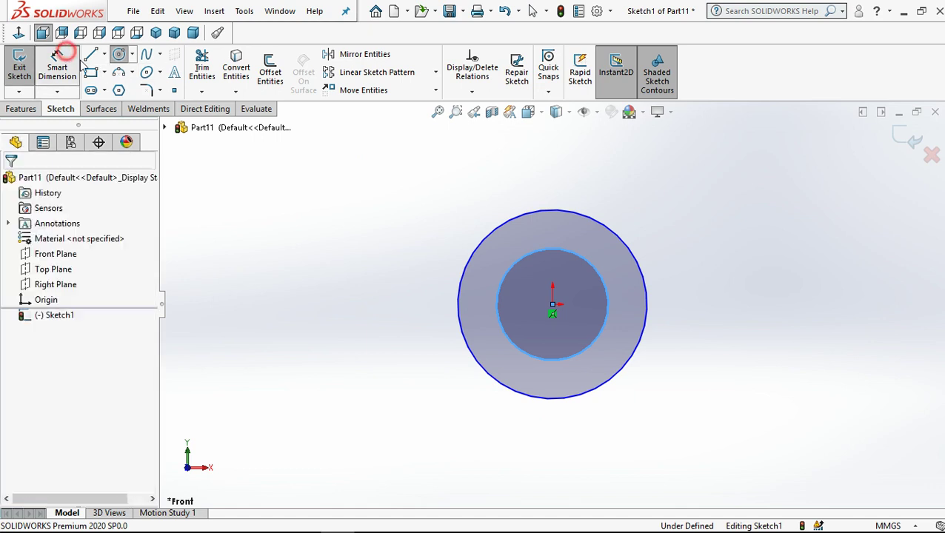
left_click(502, 398)
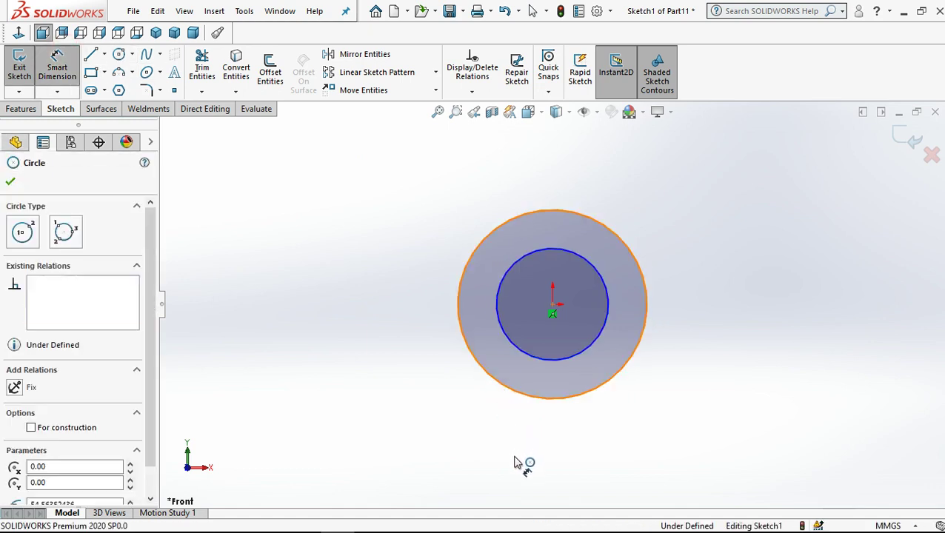
left_click(517, 464)
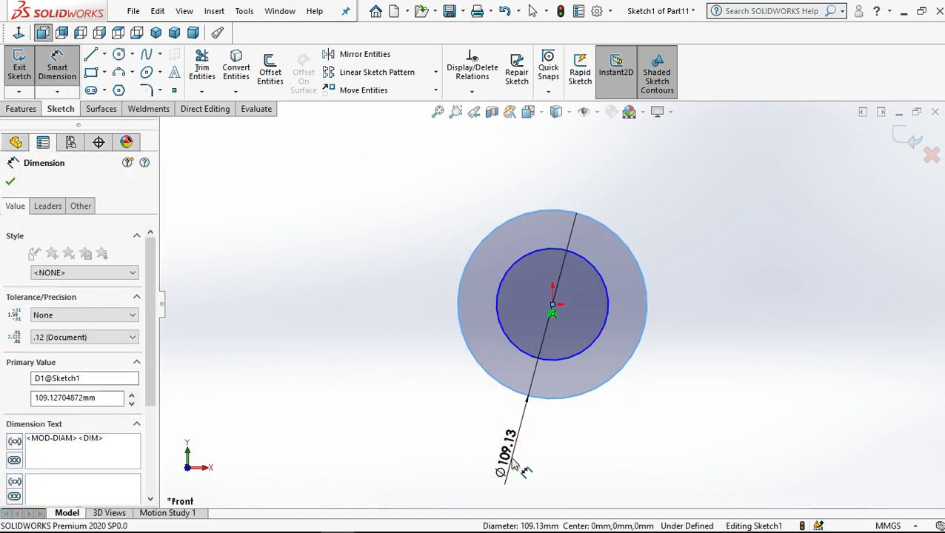
type("72")
key("Return")
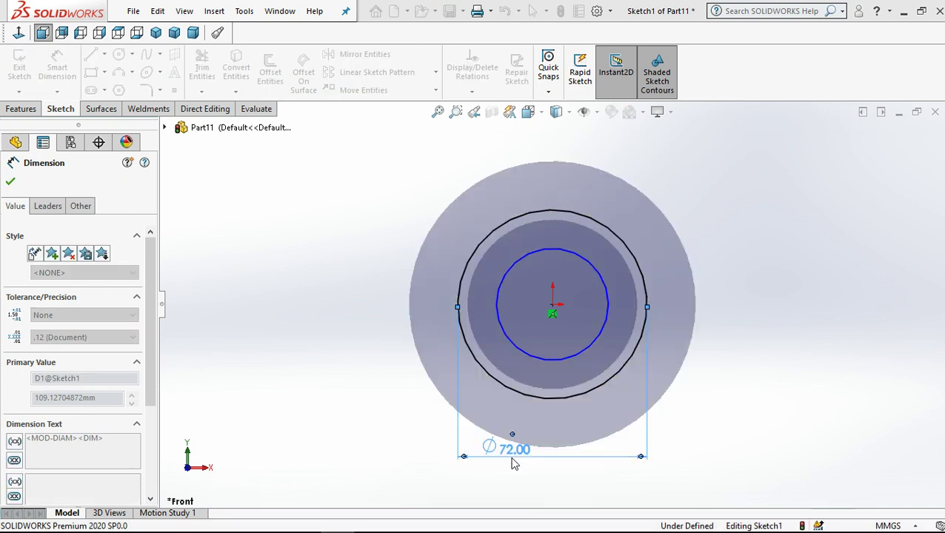
left_click(579, 366)
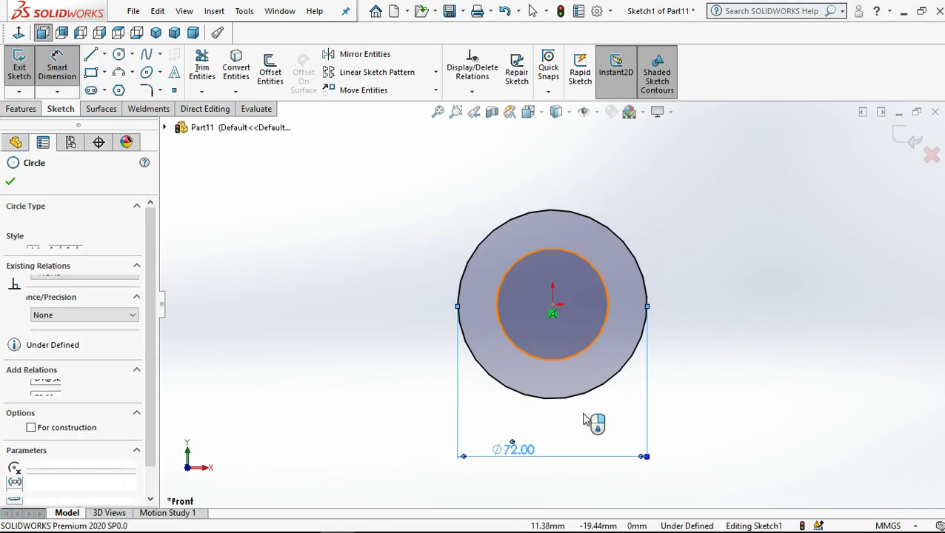
left_click(571, 423)
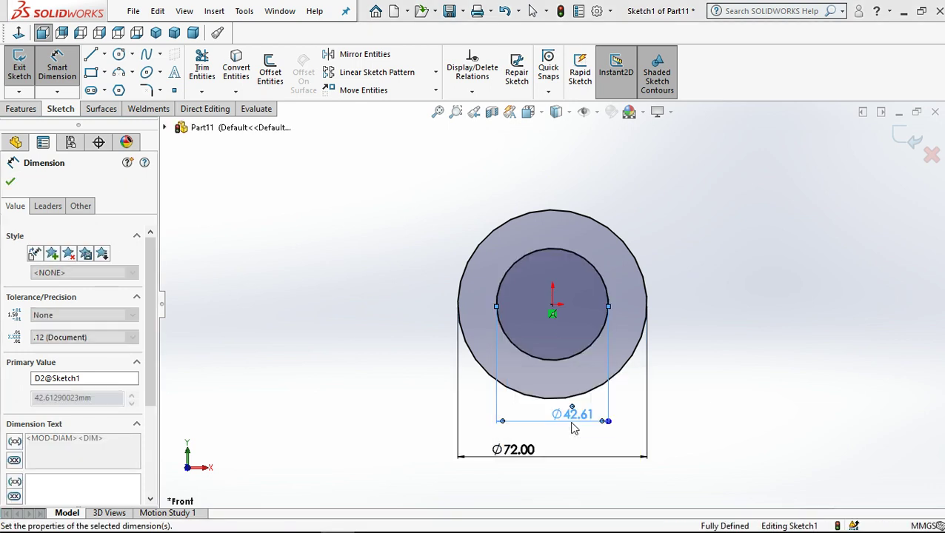
type("48")
key("Return")
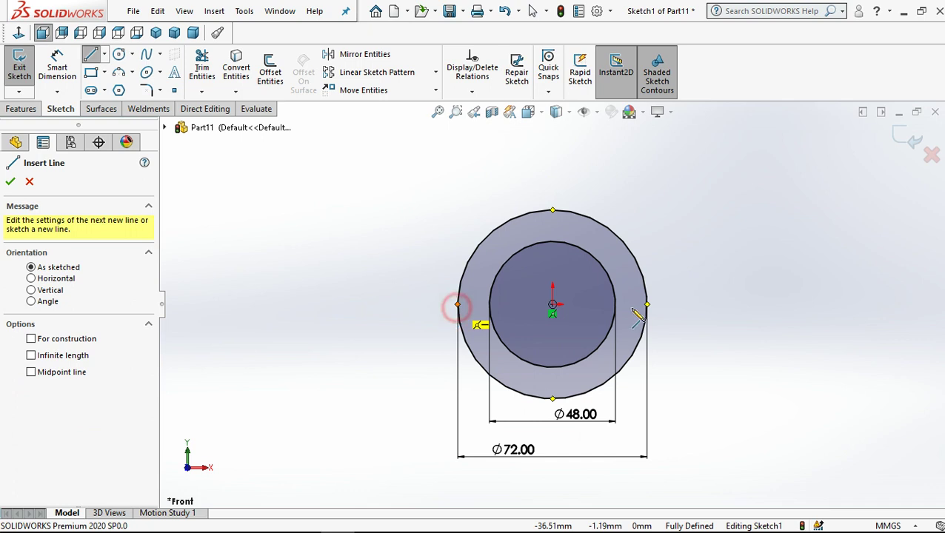
Draw a horizontal line through the centre, then trim away both lower halves and the inner segment.
left_click(647, 305)
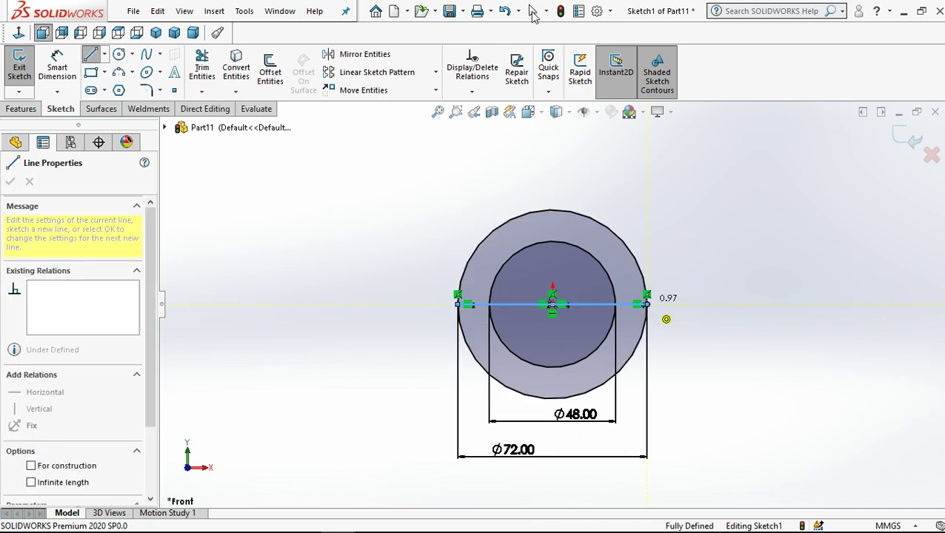
key("Escape")
left_click(201, 67)
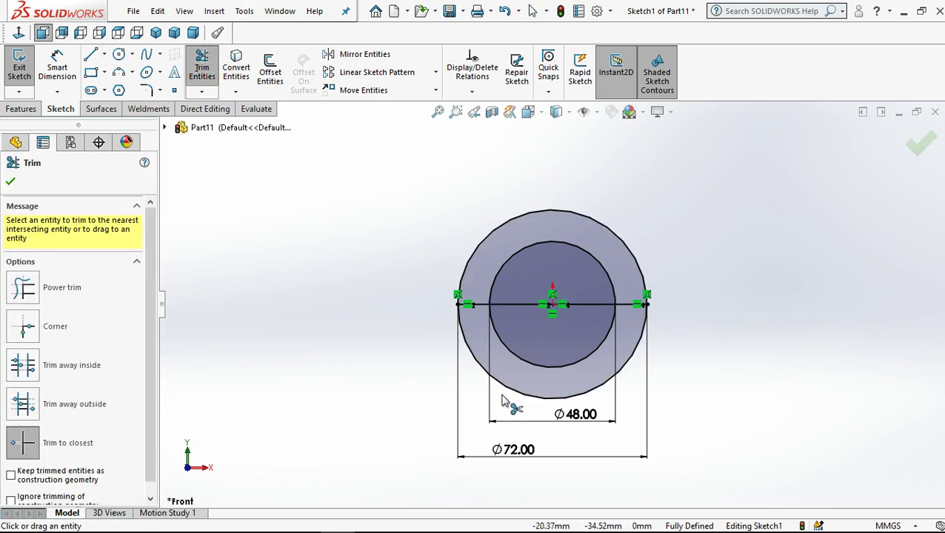
left_click(517, 392)
left_click(536, 367)
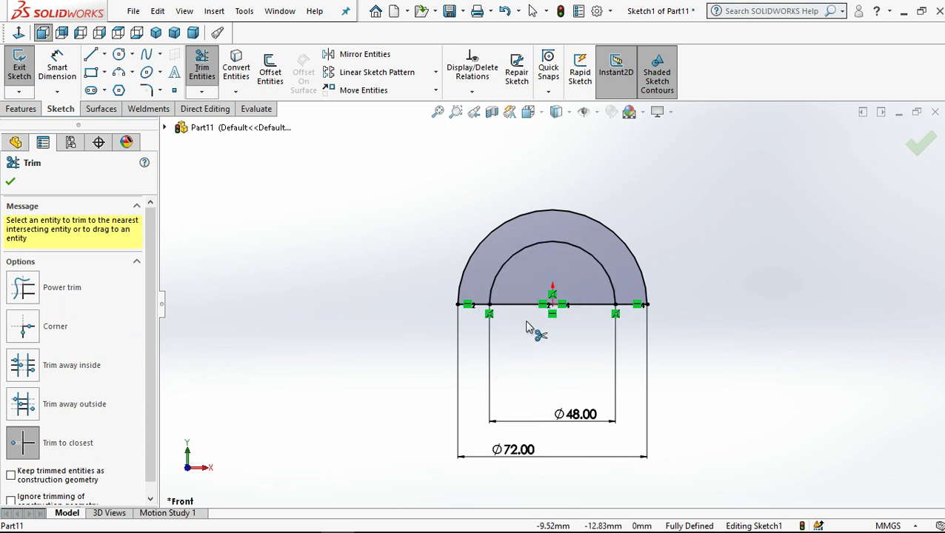
left_click(589, 304)
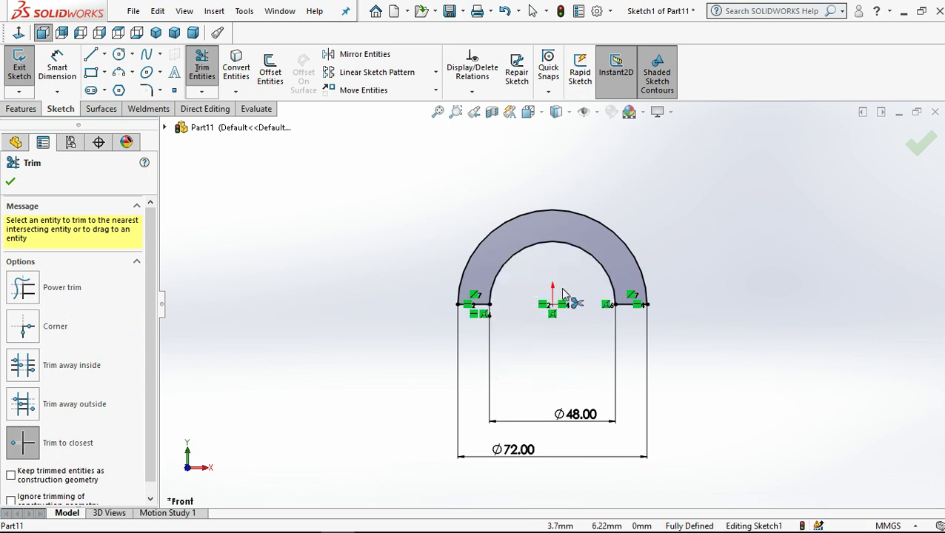
scroll(563, 294, "up", 3)
left_click(532, 10)
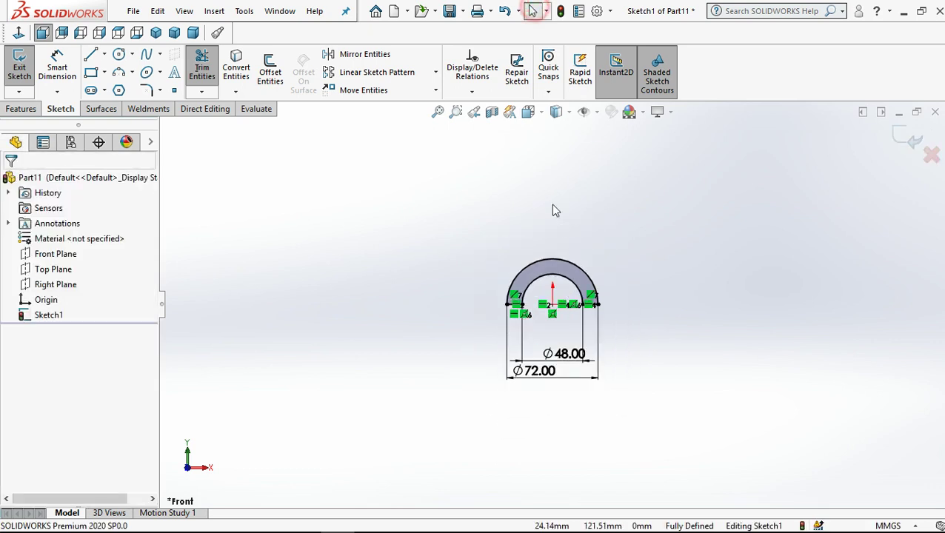
left_click(20, 109)
left_click(25, 70)
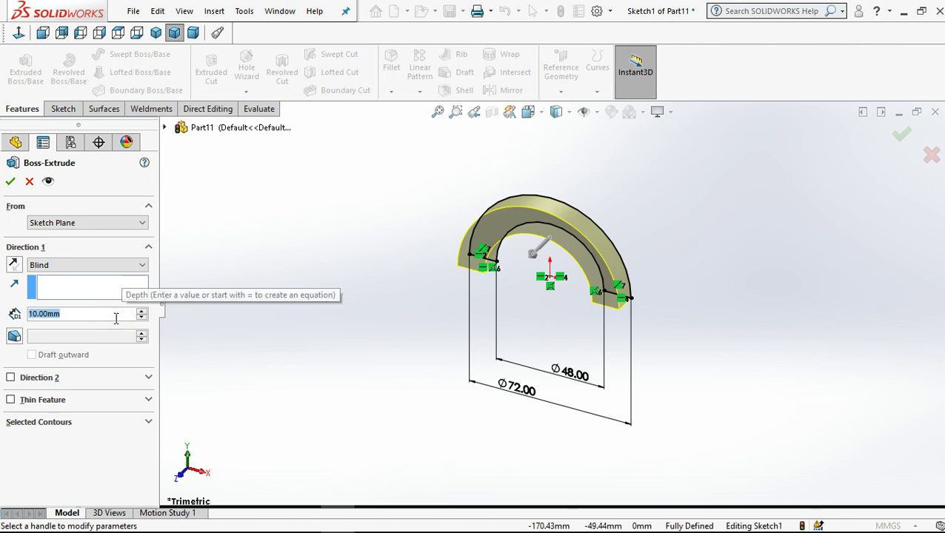
Extrude the half-ring sketch 60 mm deep, entered as 30+30, into a solid arch.
type("30")
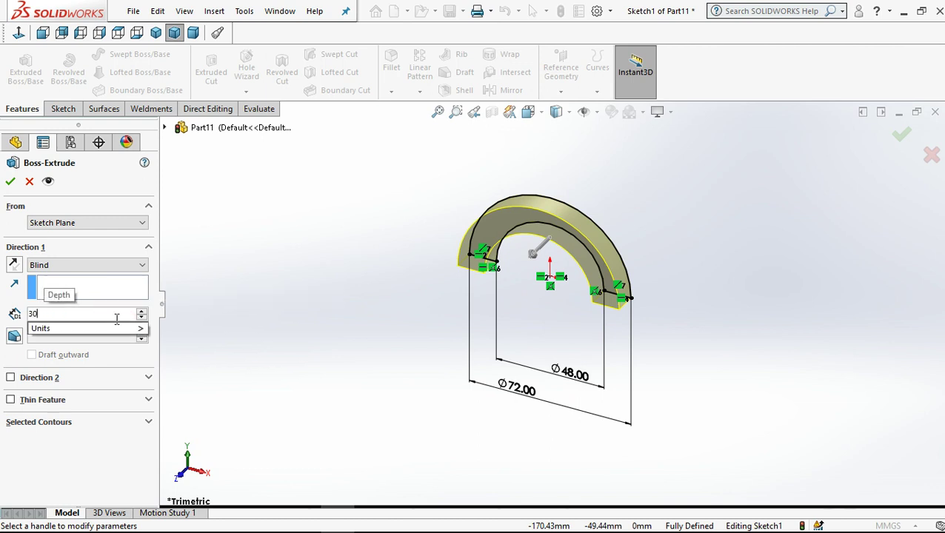
type("+30")
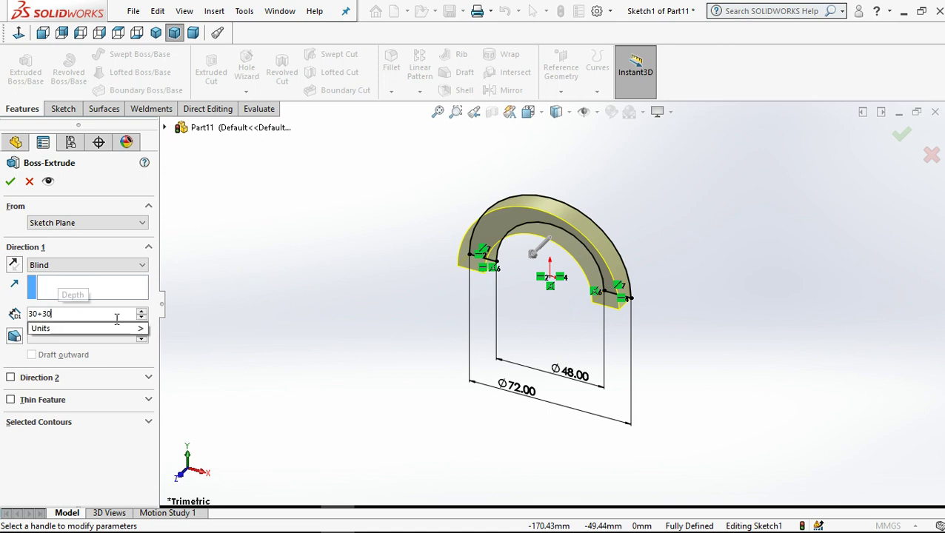
key("Return")
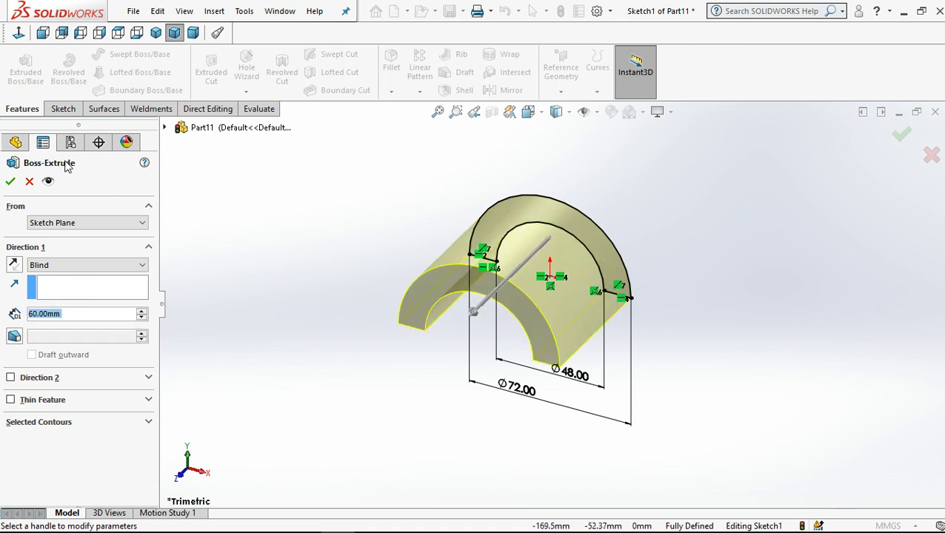
left_click(8, 181)
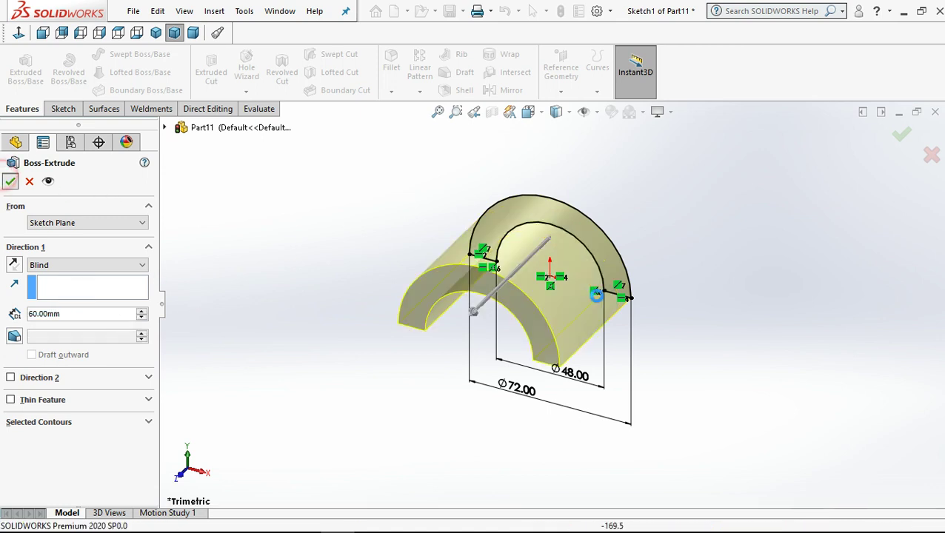
left_click(665, 235)
mouse_move(660, 237)
middle_mouse_down()
mouse_move(544, 307)
mouse_move(552, 257)
middle_mouse_up()
Start a sketch on the arch's end face and draw two concentric circles above the arch.
left_click(559, 250)
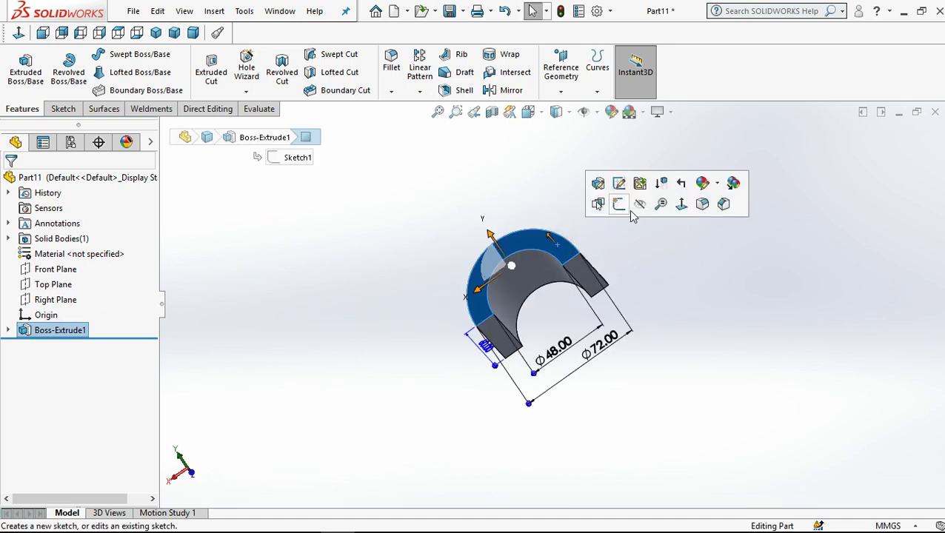
left_click(617, 204)
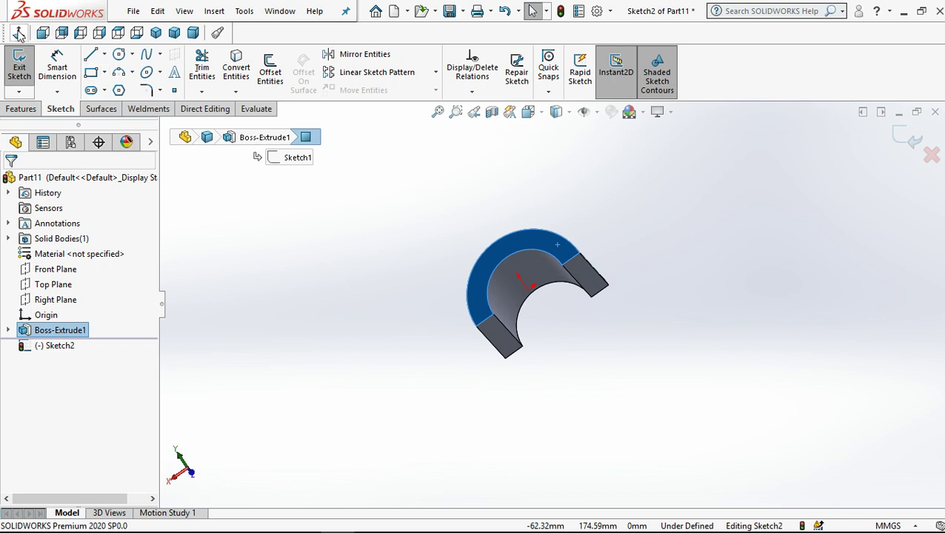
left_click(61, 32)
left_click(381, 240)
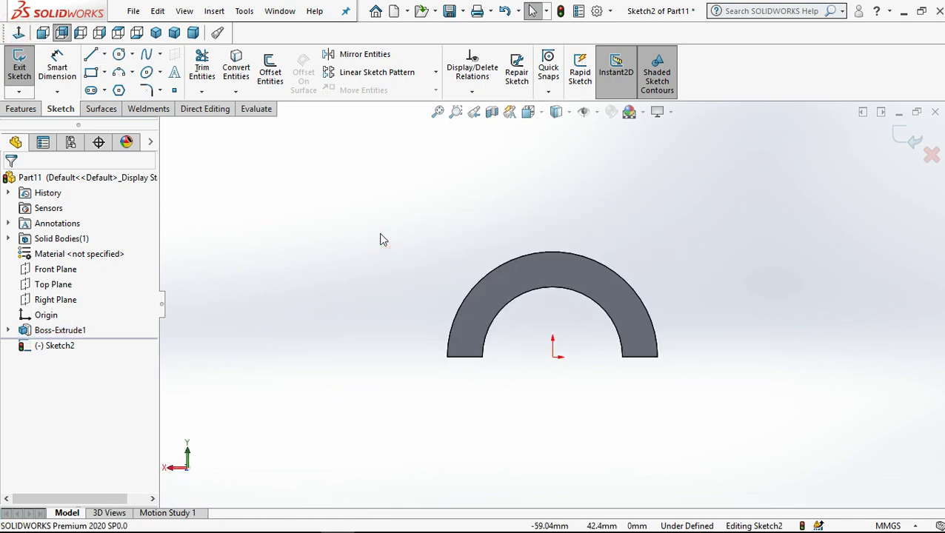
left_click(118, 55)
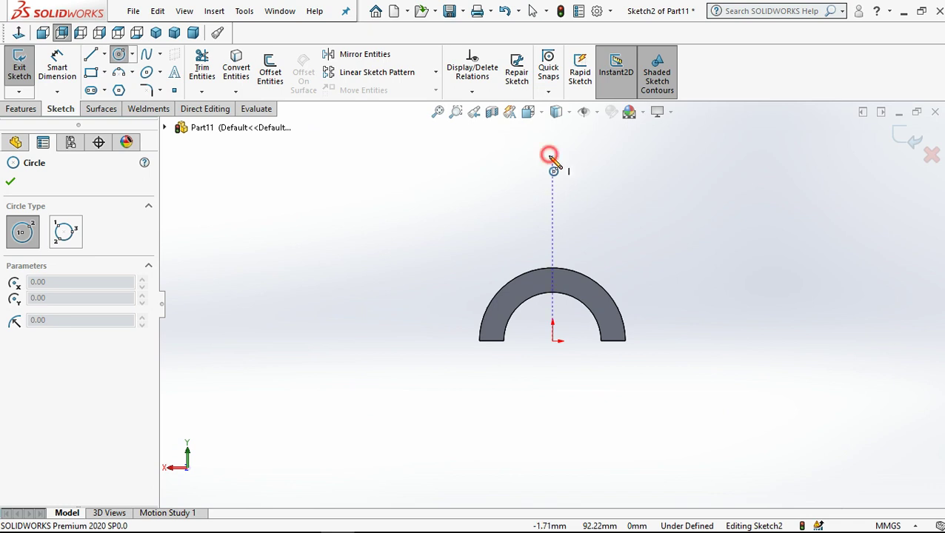
left_click(551, 154)
left_click(569, 171)
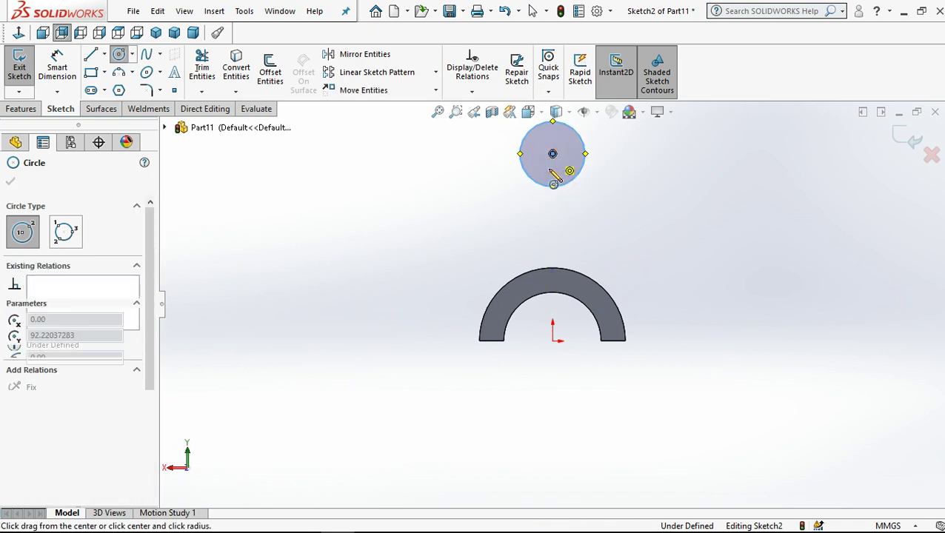
left_click(553, 154)
left_click(564, 164)
left_click(532, 10)
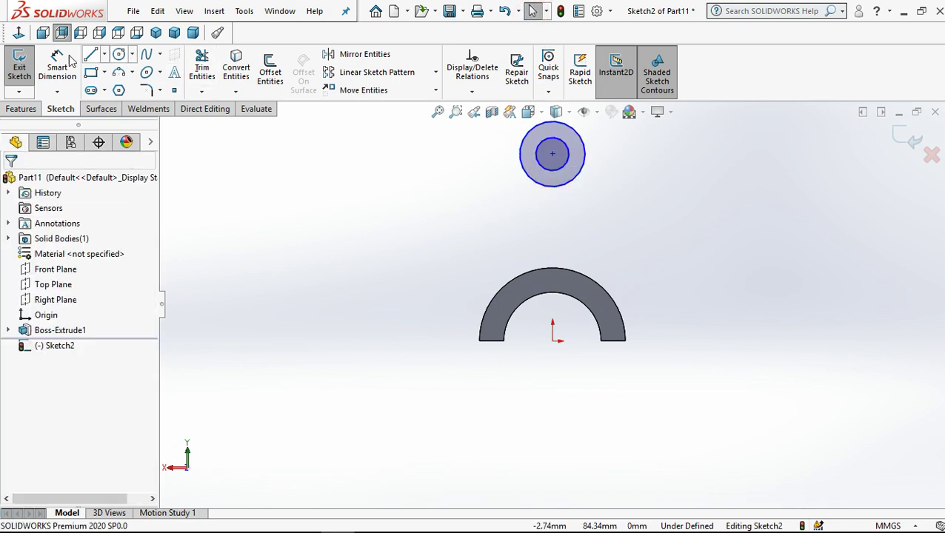
Dimension the new circles to Ø40 and Ø24.
left_click(70, 59)
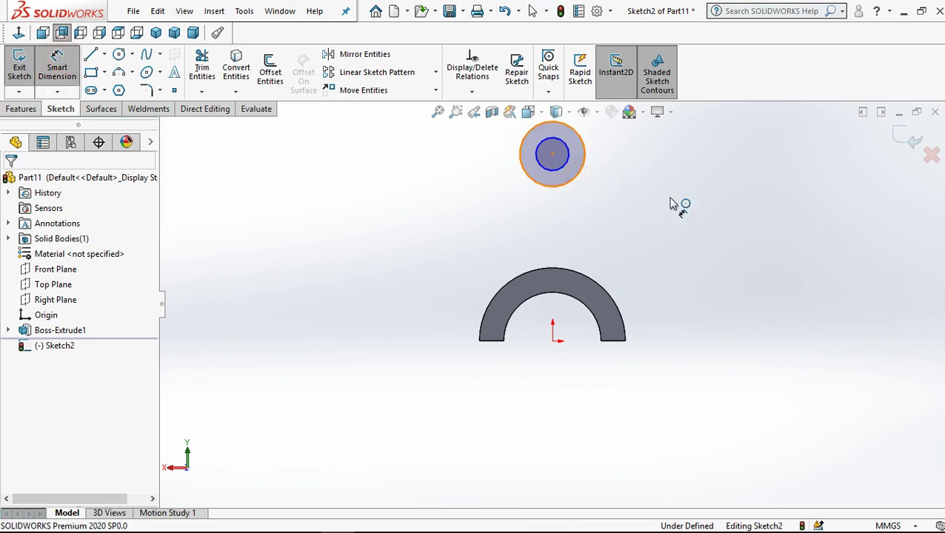
left_click(585, 165)
left_click(683, 183)
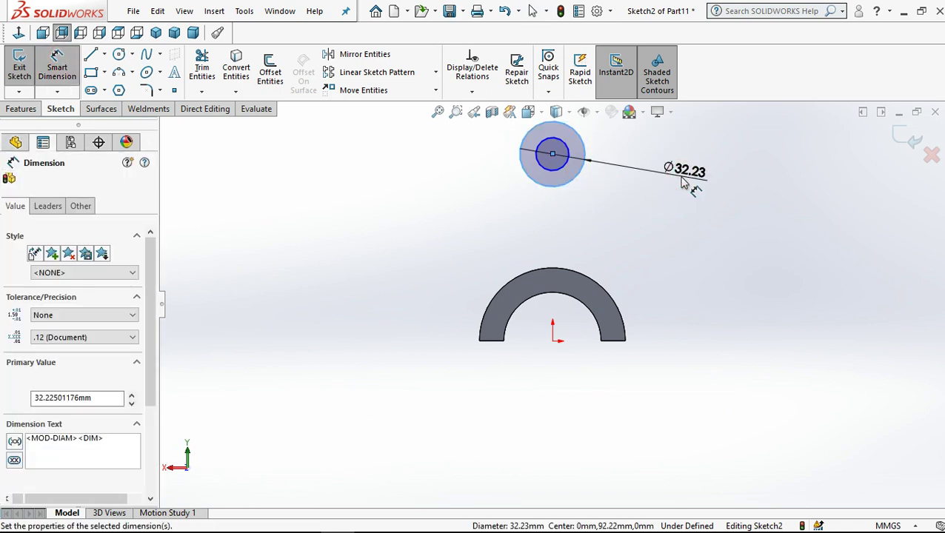
left_click(683, 183)
key("Return")
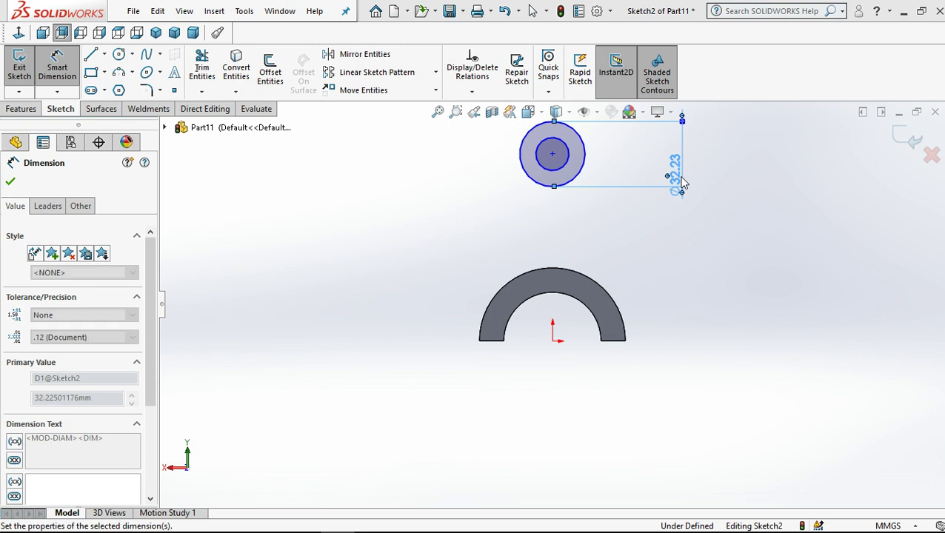
left_click(567, 158)
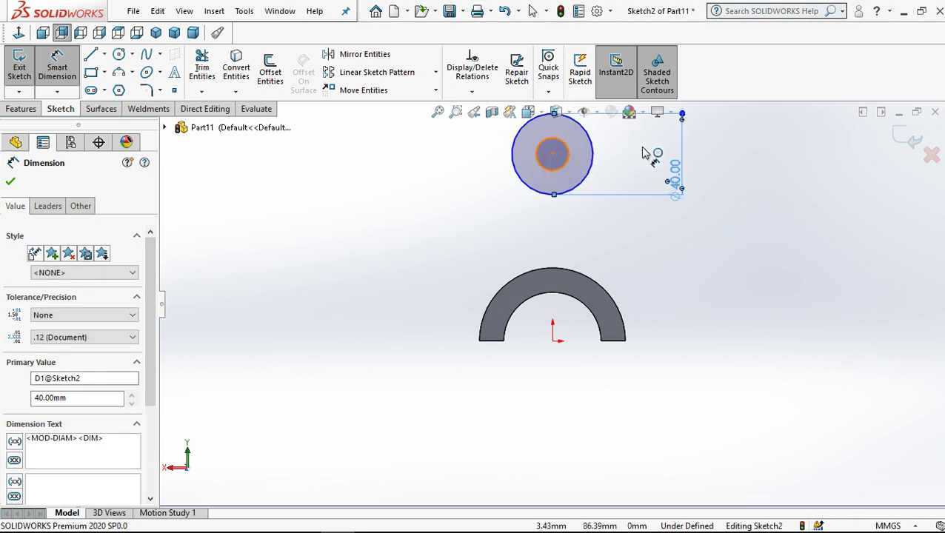
left_click(641, 158)
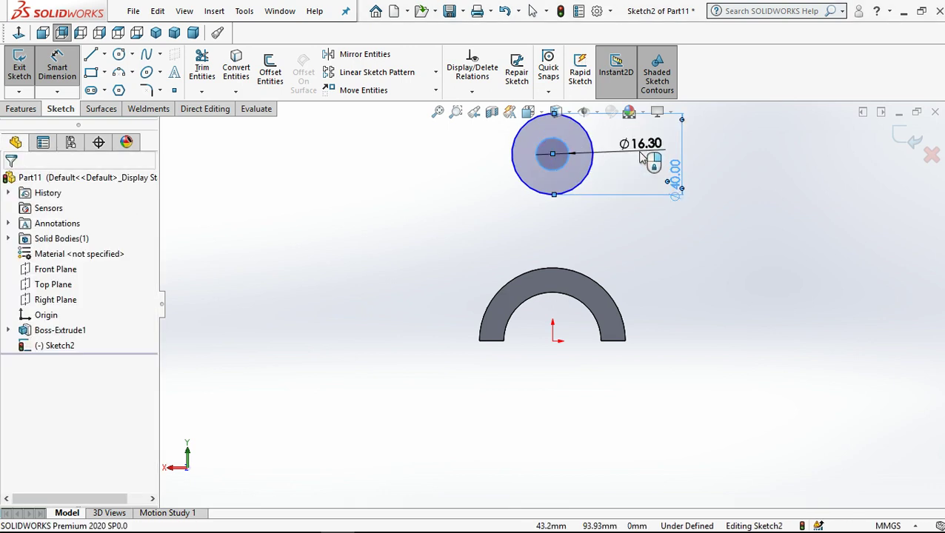
type("24")
key("Return")
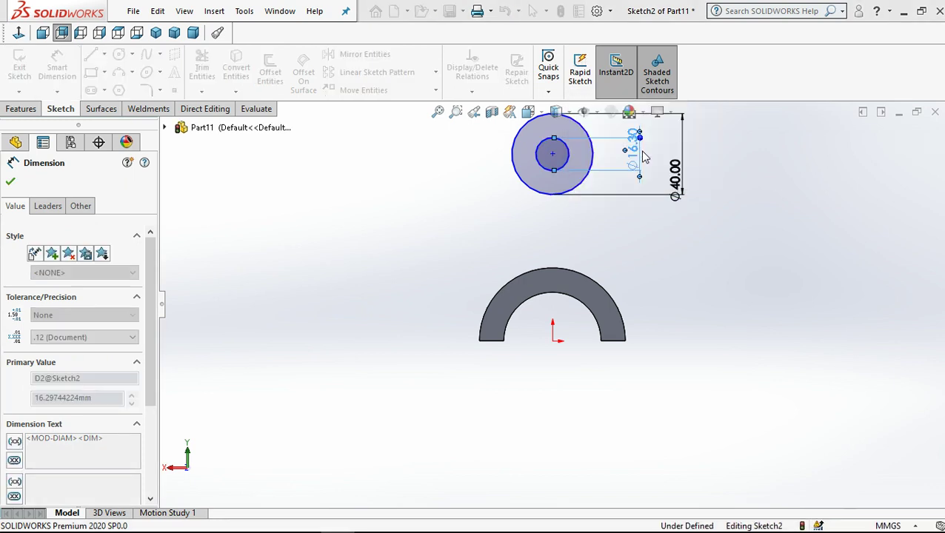
left_click(533, 11)
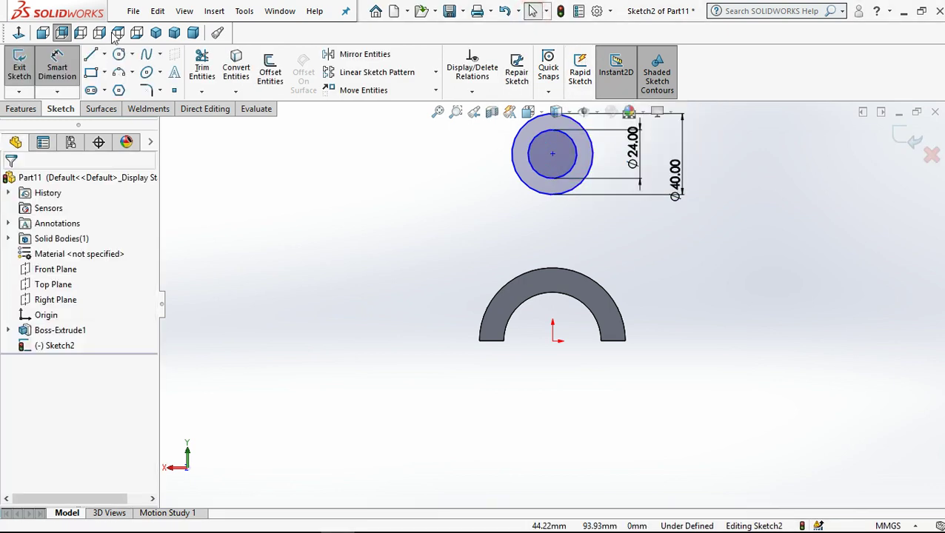
Dimension the circles' centre 88 mm from the origin.
left_click(55, 78)
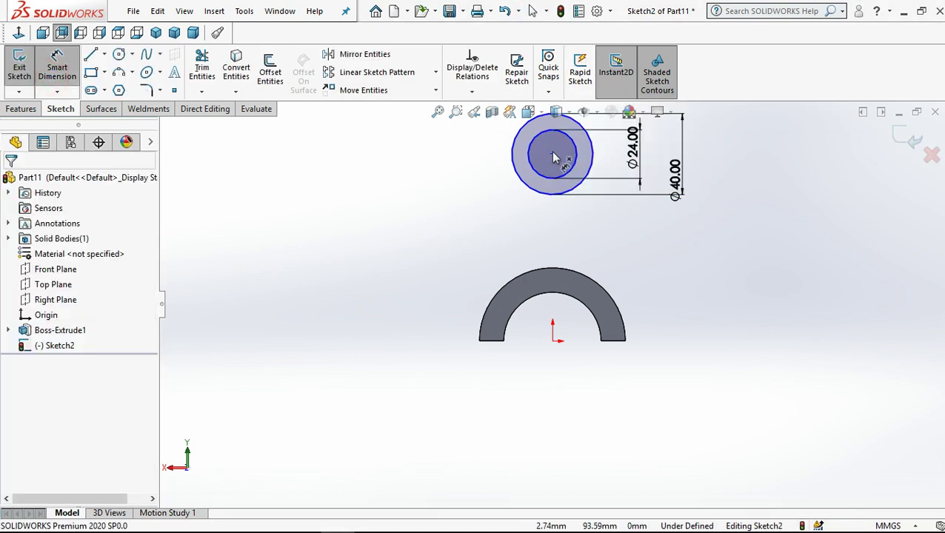
left_click(552, 342)
left_click(553, 153)
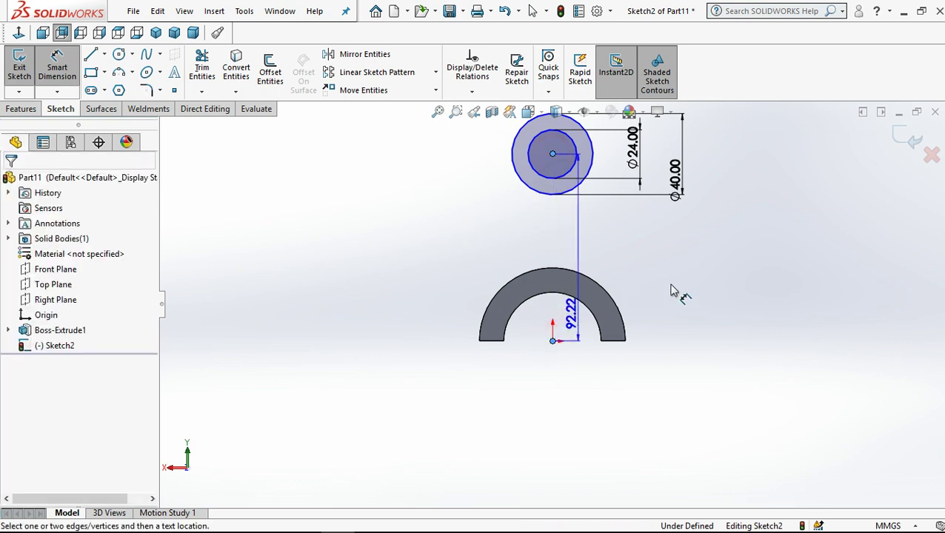
left_click(713, 289)
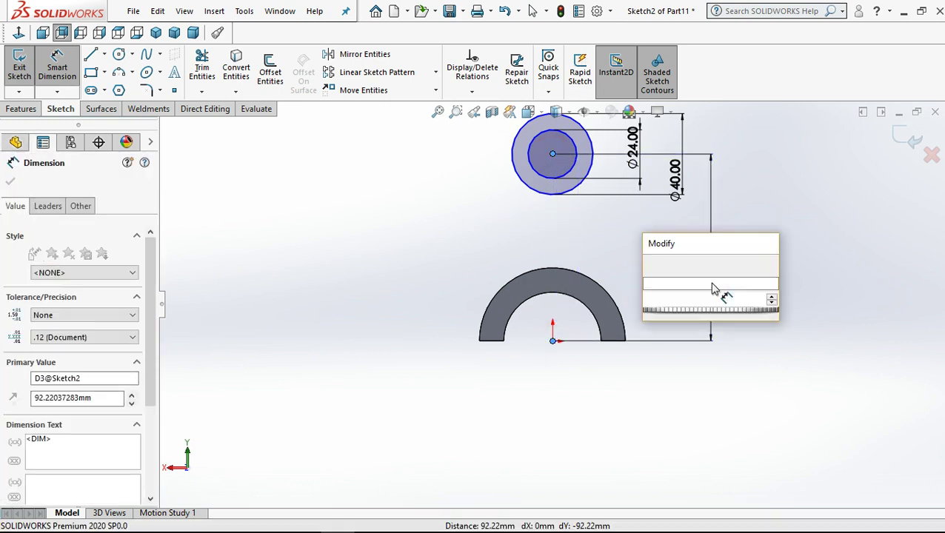
type("88")
key("Return")
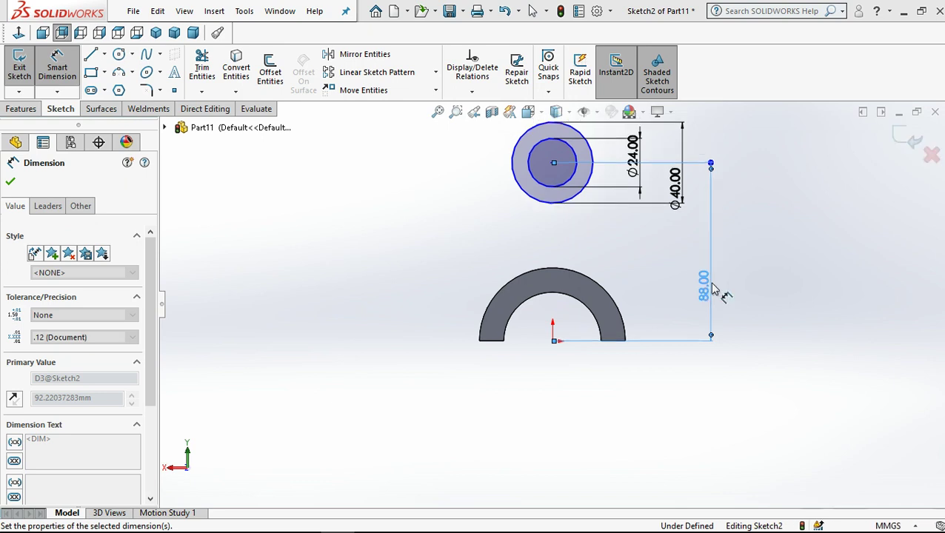
left_click(778, 248)
key("z")
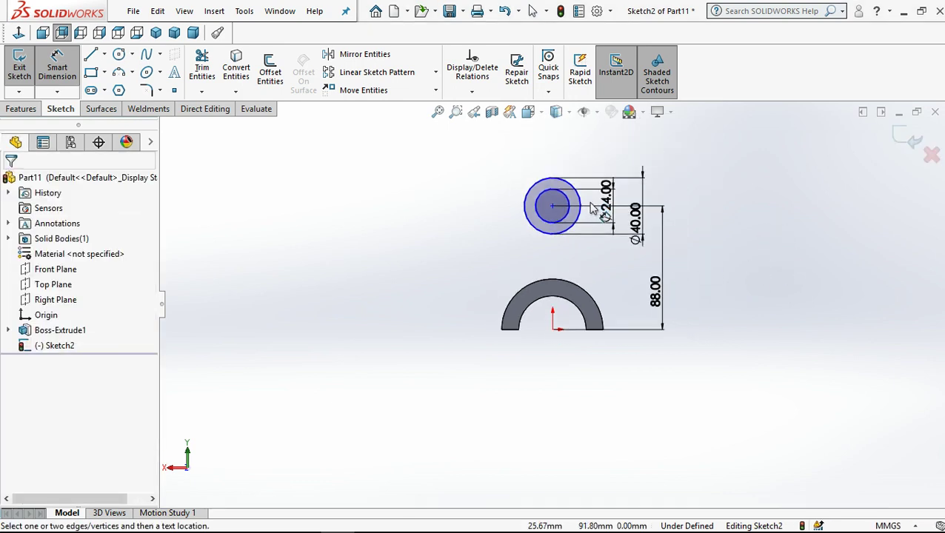
left_click(532, 9)
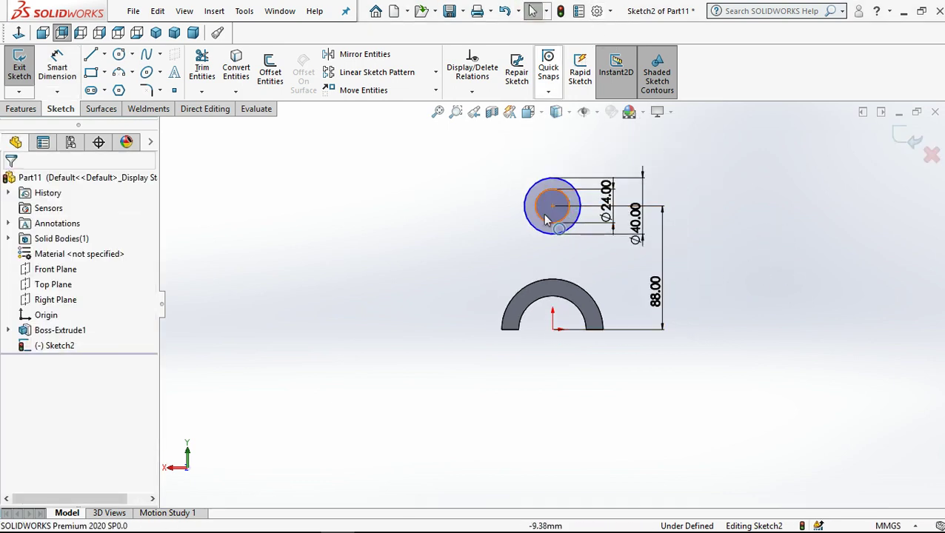
Add a Vertical relation between the circle centre and the origin.
left_click(552, 205)
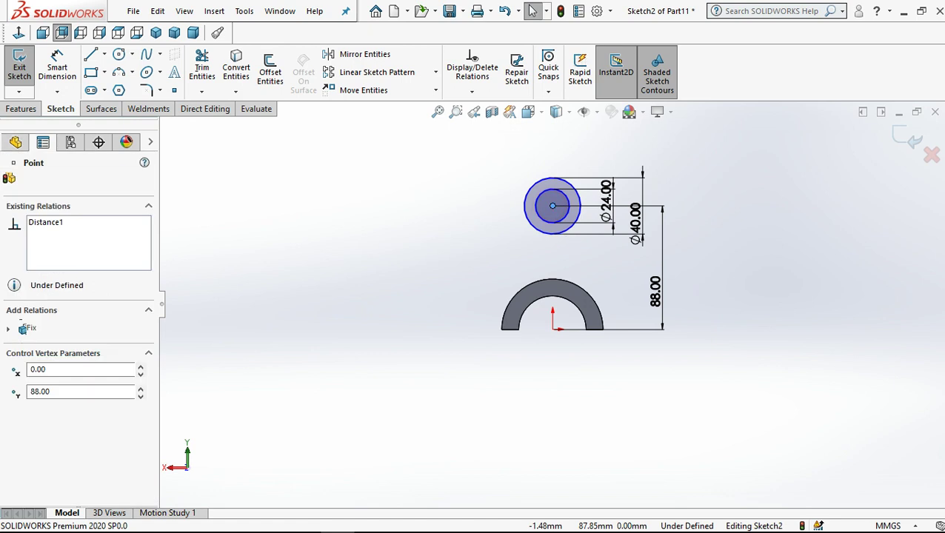
left_click(554, 329, "ctrl")
left_click(612, 267)
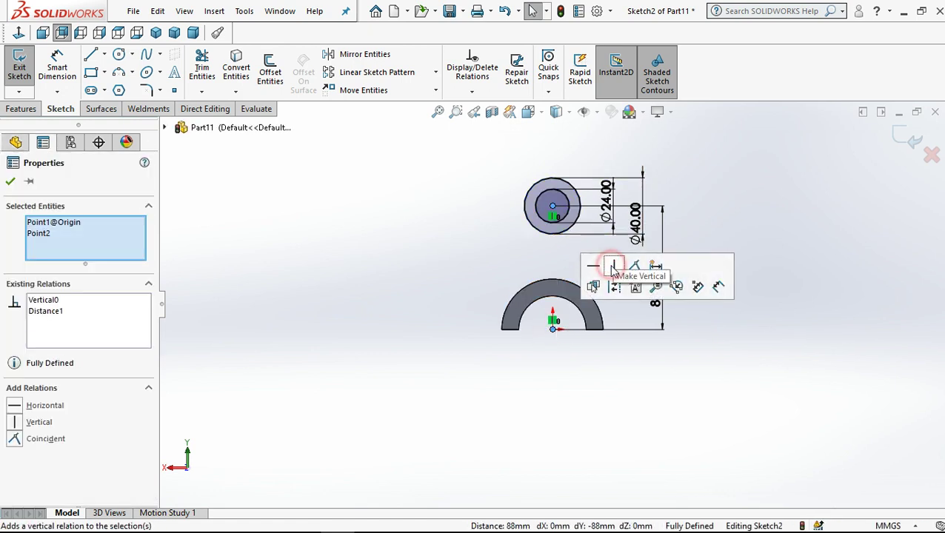
left_click(379, 195)
left_click(20, 109)
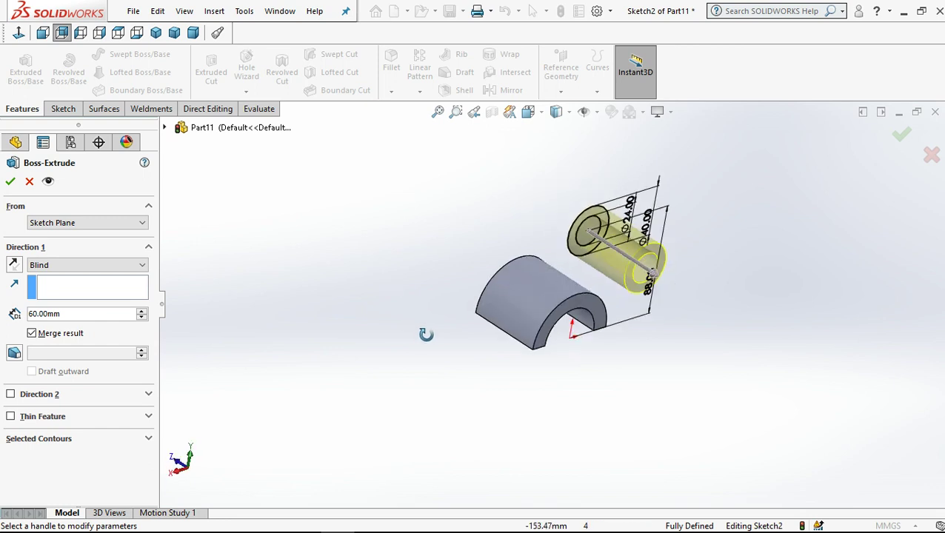
Extrude the Ø40/Ø24 ring 34 mm in the reversed direction as a bushing.
middle_click_drag(372, 255, 542, 306)
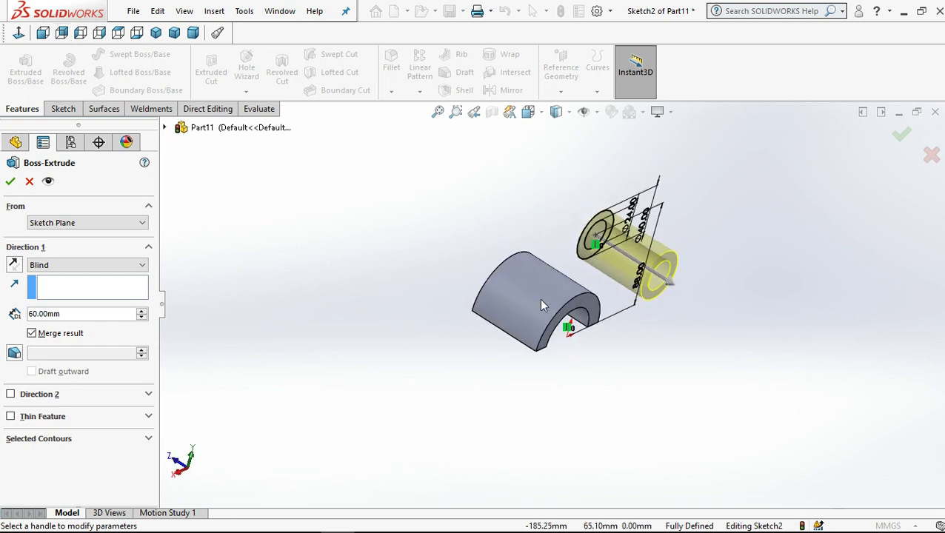
left_click(12, 265)
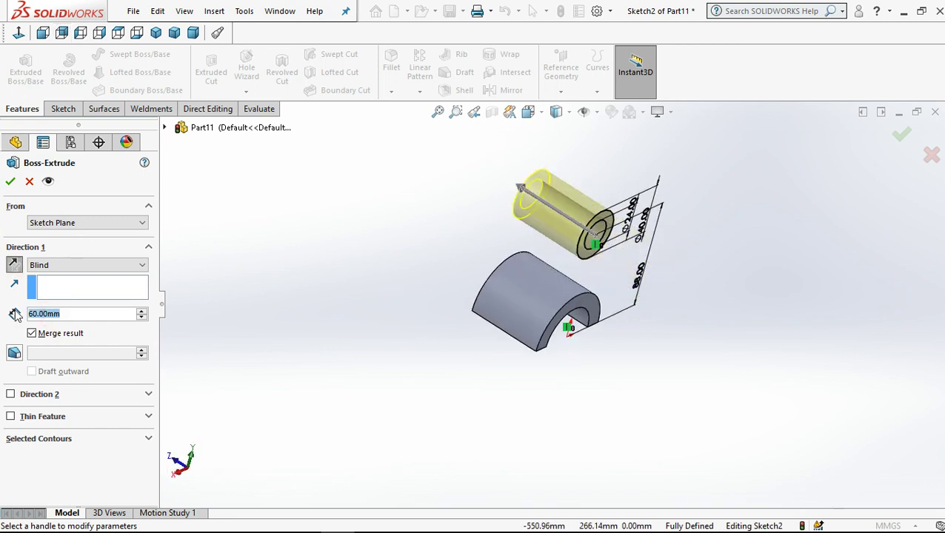
type("3")
key("Return")
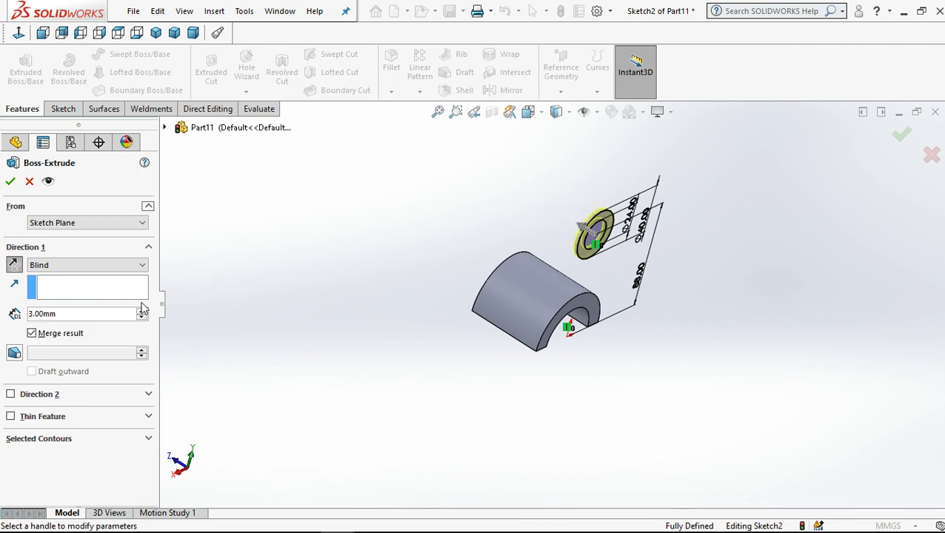
double_click(102, 314)
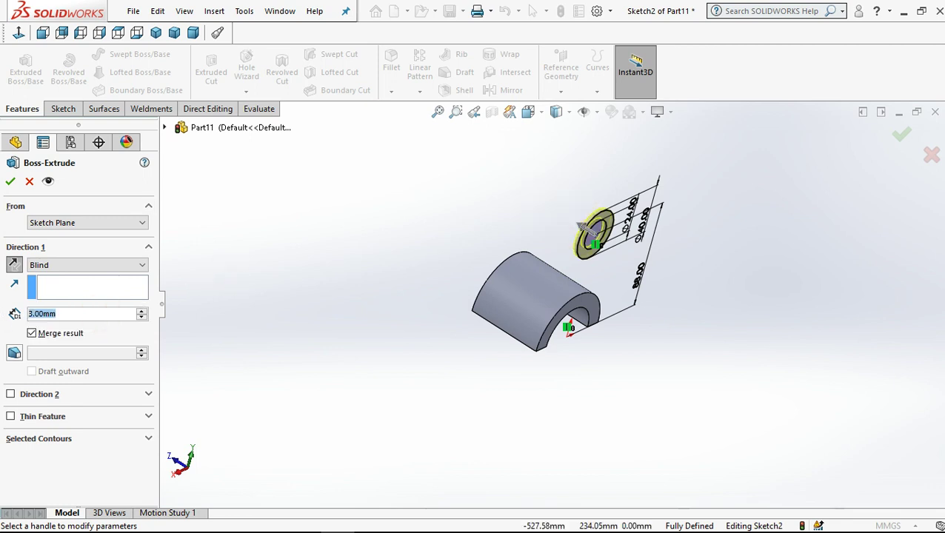
type("34")
key("Return")
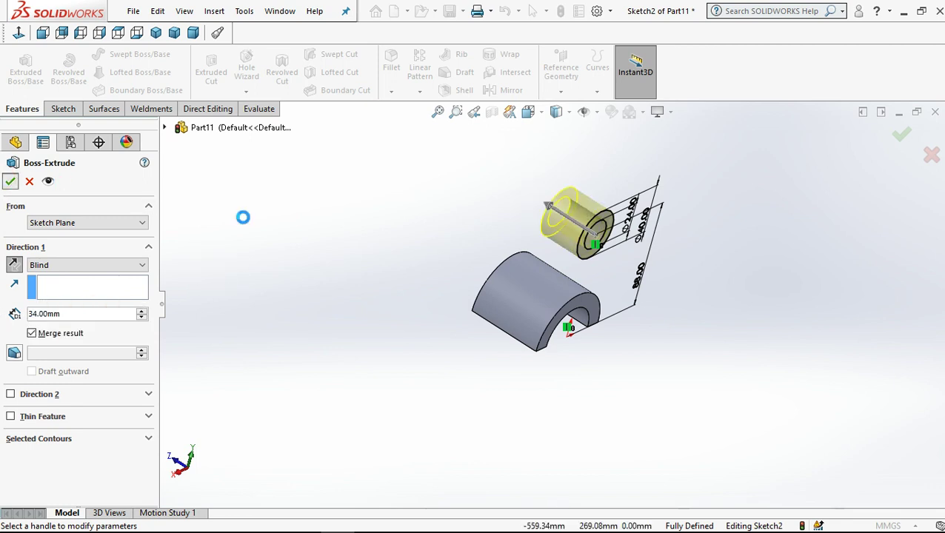
right_click(243, 217)
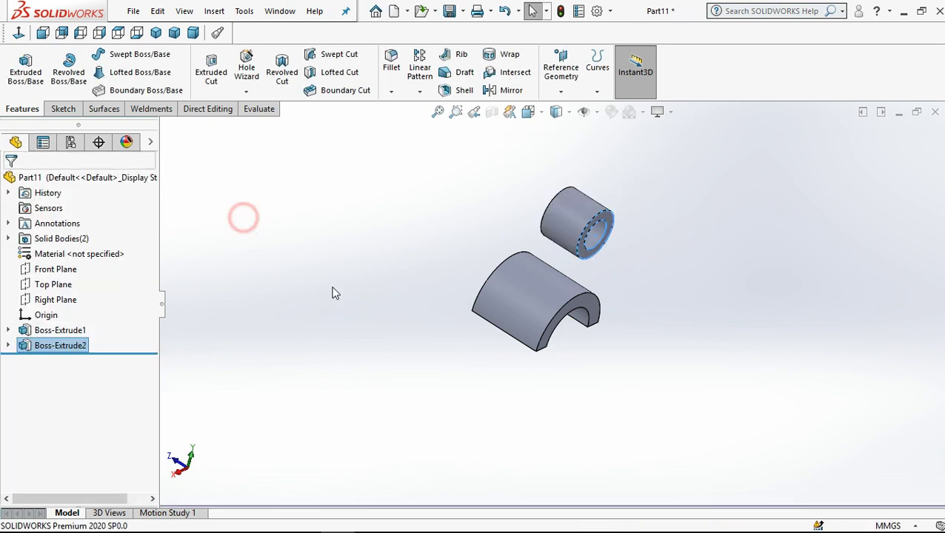
Start a new sketch on the arch's front face.
scroll(513, 374, "up", 2)
middle_click_drag(501, 315, 467, 345)
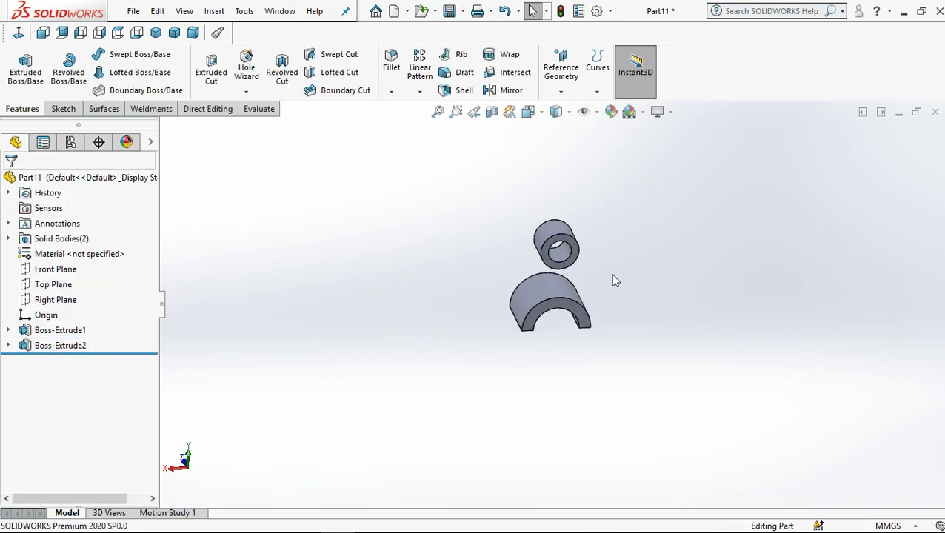
scroll(614, 280, "down", 3)
scroll(505, 349, "down", 1)
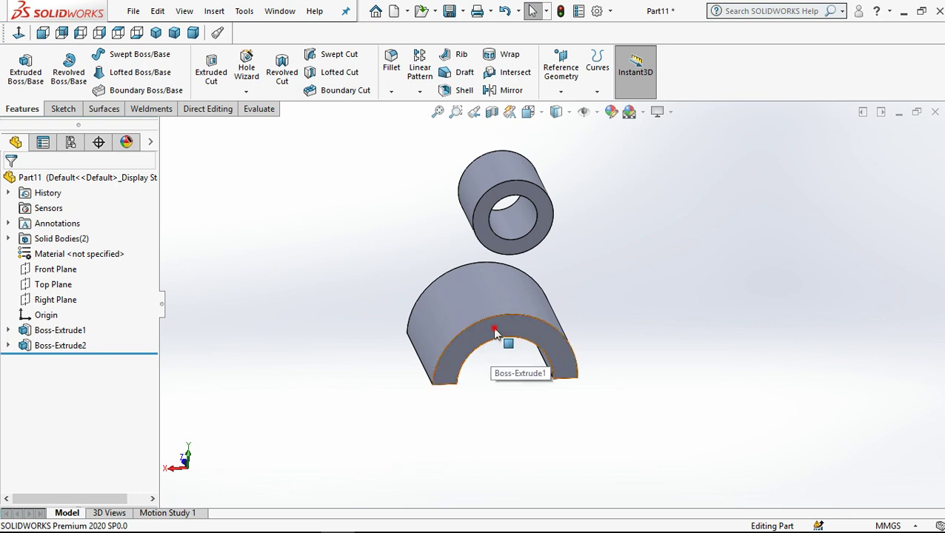
left_click(495, 332)
left_click(557, 288)
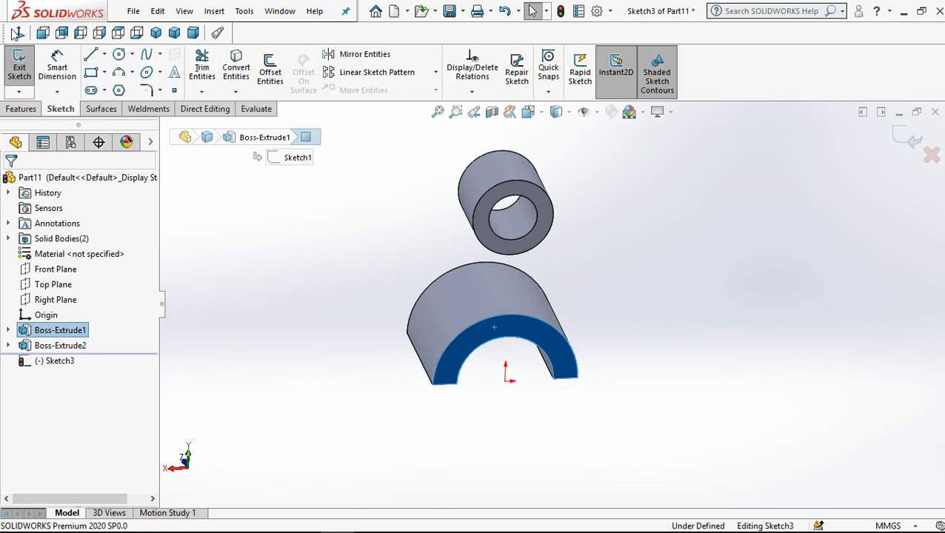
Draw a vertical centreline from the origin up past the arch top.
left_click(104, 55)
left_click(105, 86)
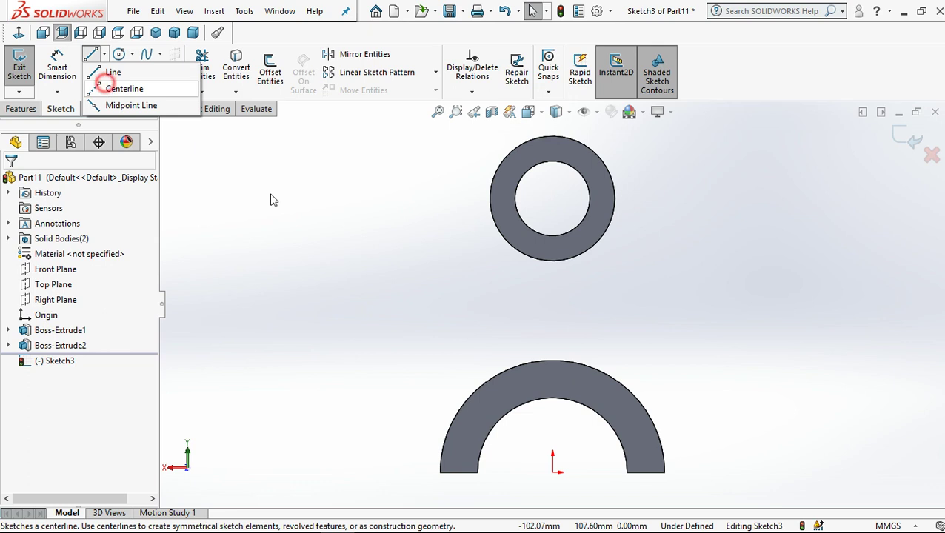
left_click(552, 470)
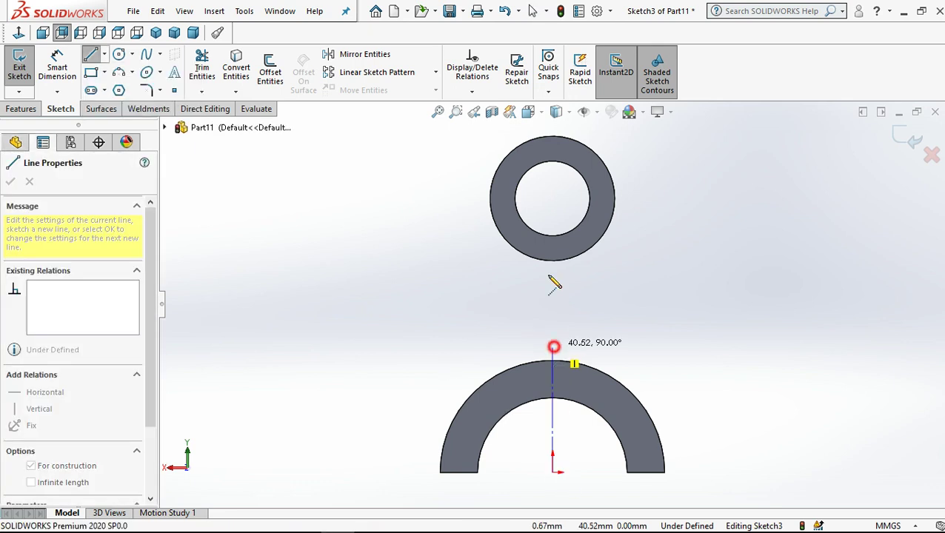
left_click(531, 15)
key("Escape")
scroll(563, 296, "up", 2)
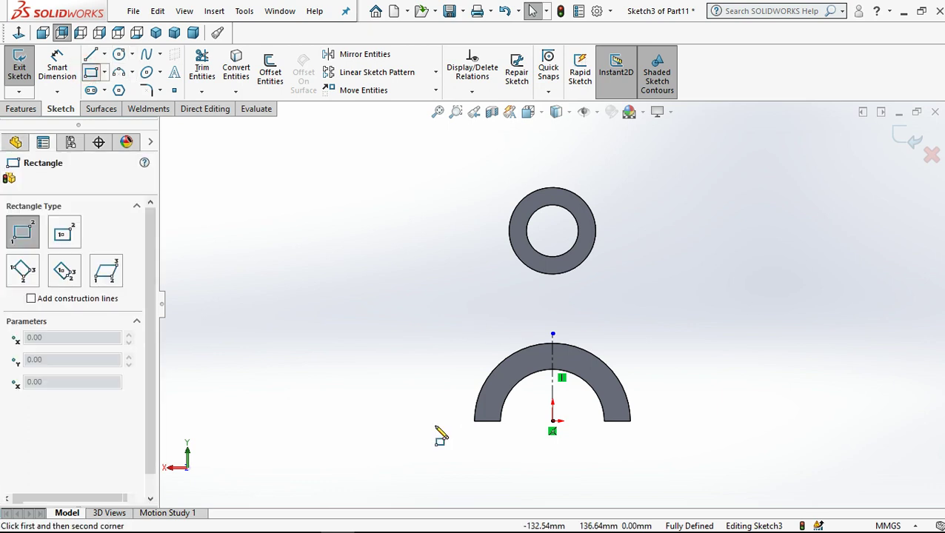
Draw a rectangle across the arch base and enter its width as 60+60+30+30 (180 mm).
left_click(405, 421)
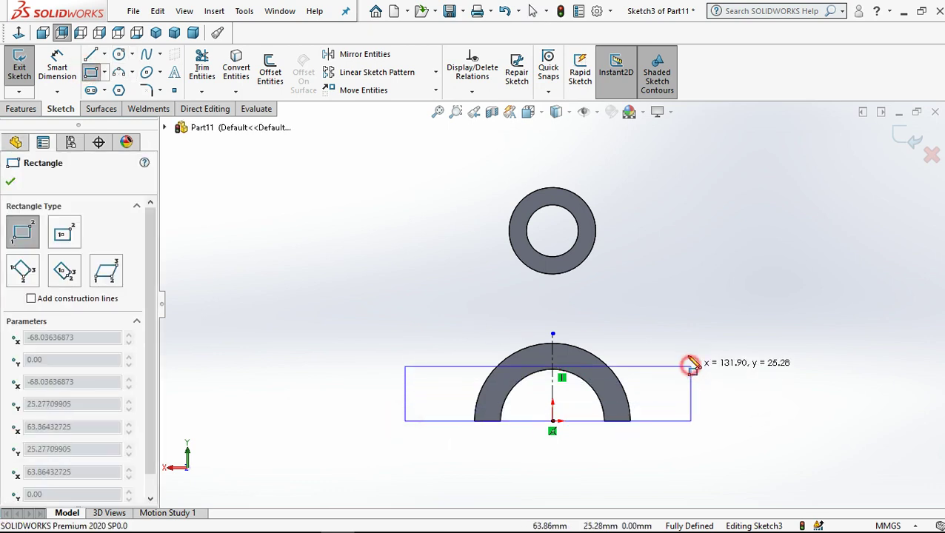
left_click(691, 366)
left_click(532, 10)
left_click(52, 67)
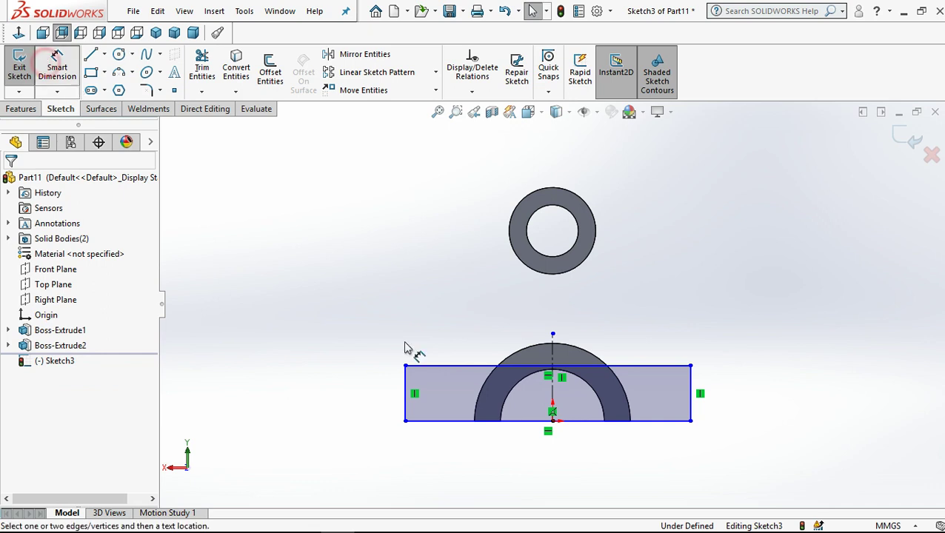
left_click(432, 453)
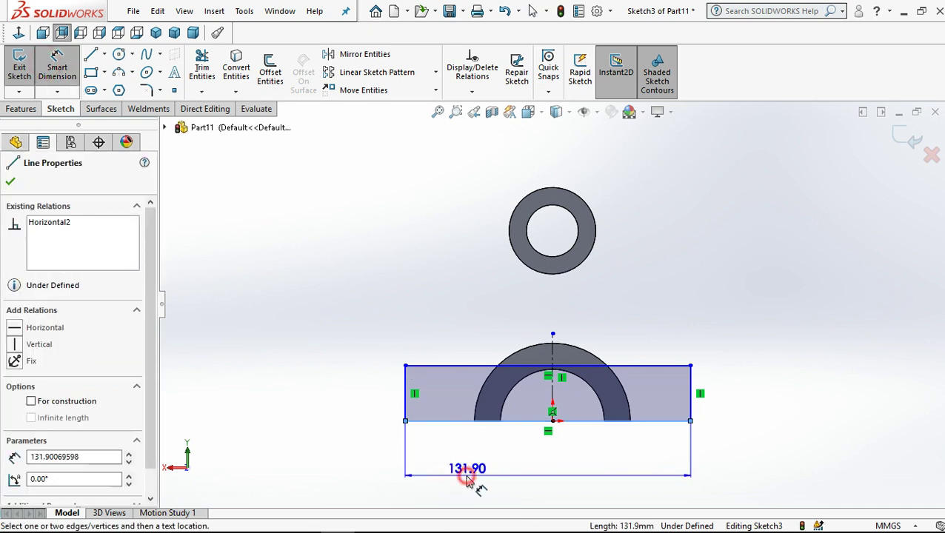
left_click(478, 472)
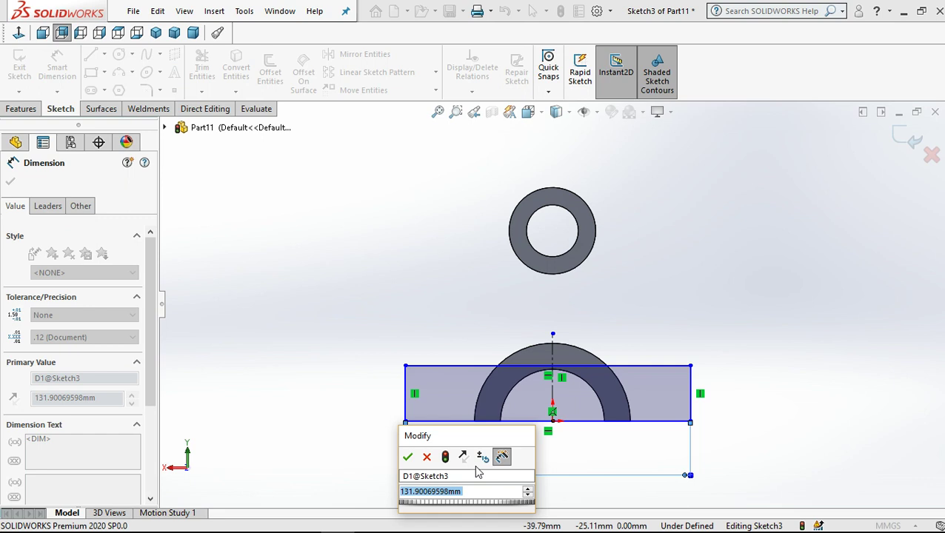
type("60")
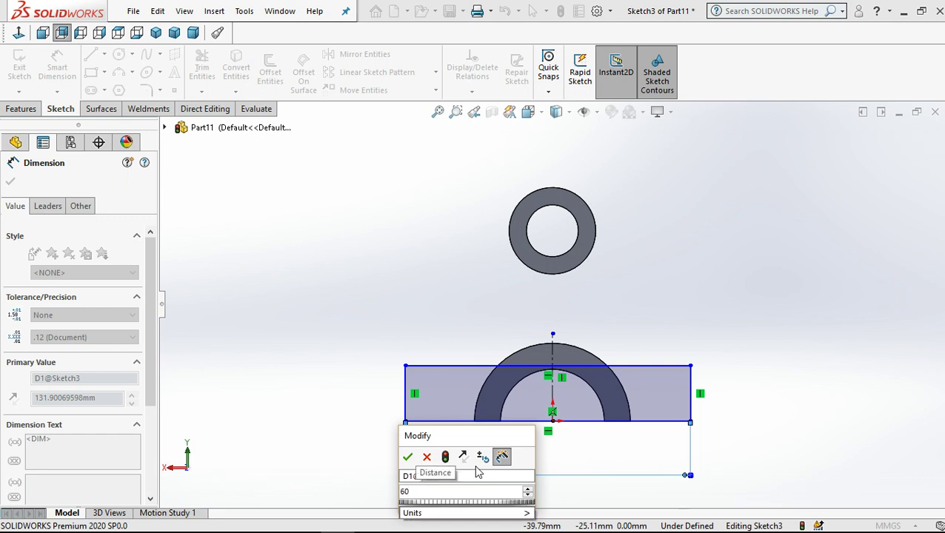
type("+")
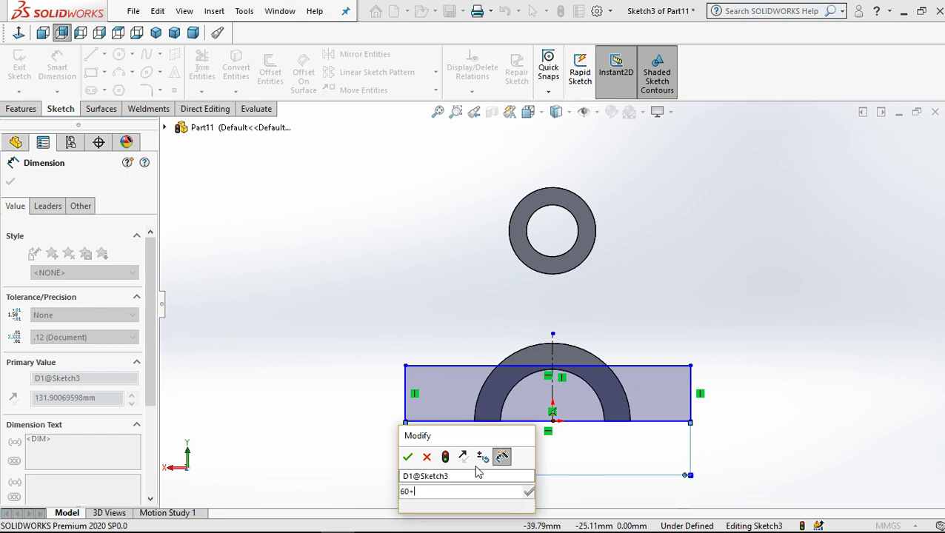
type("60")
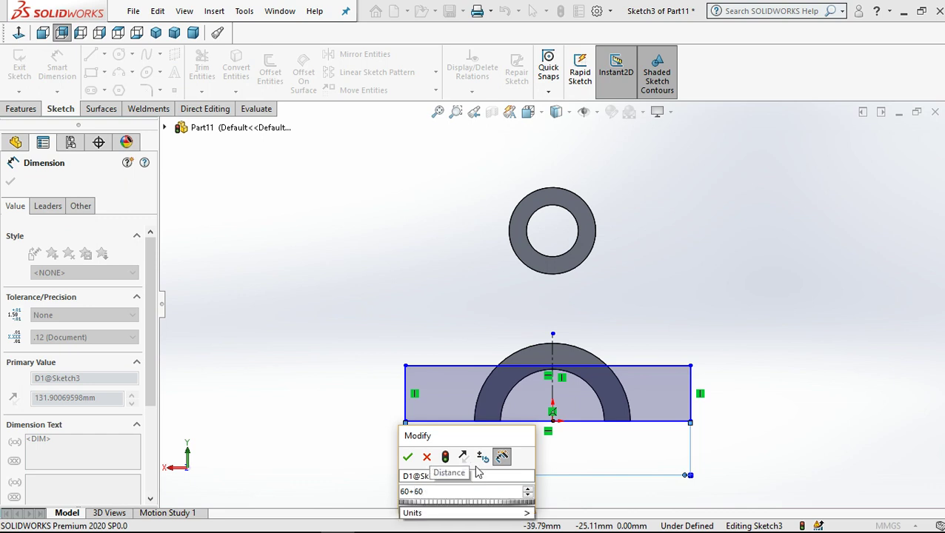
type("+")
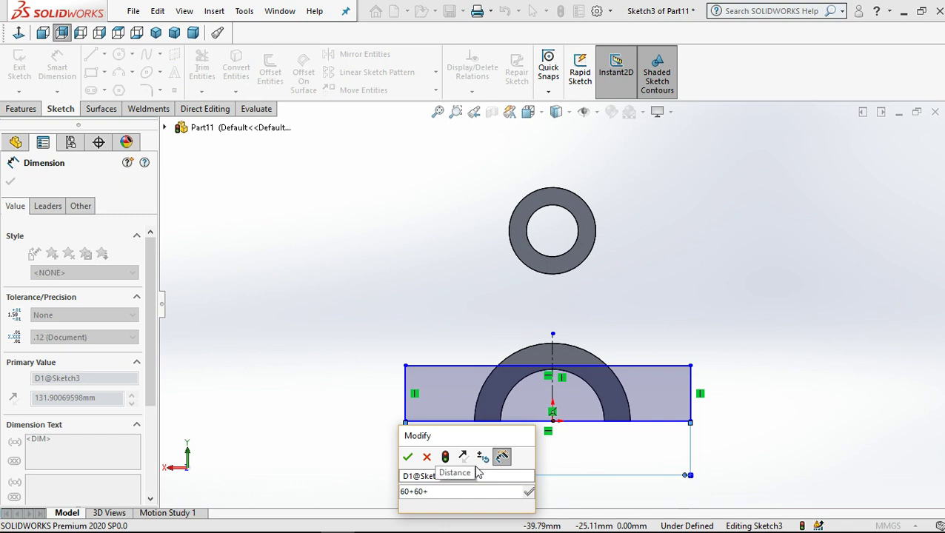
type("30")
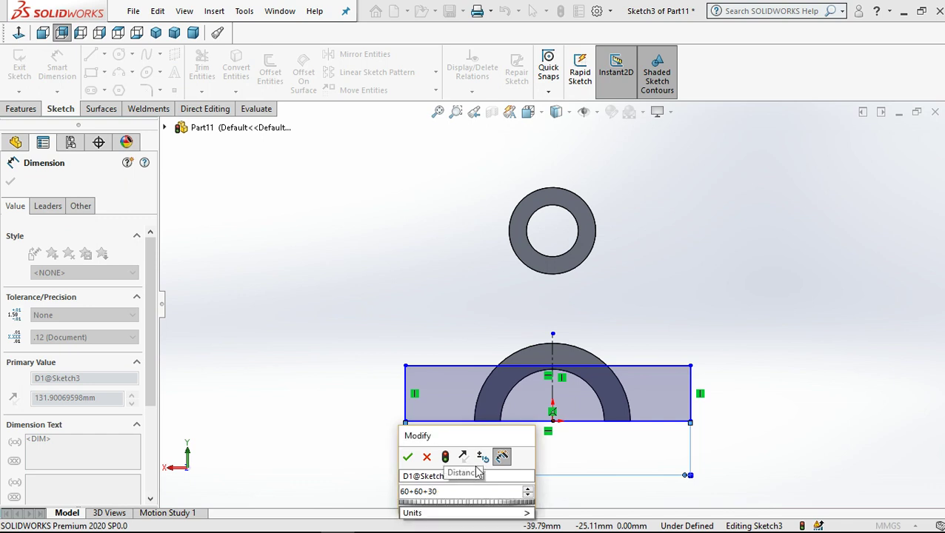
type("+")
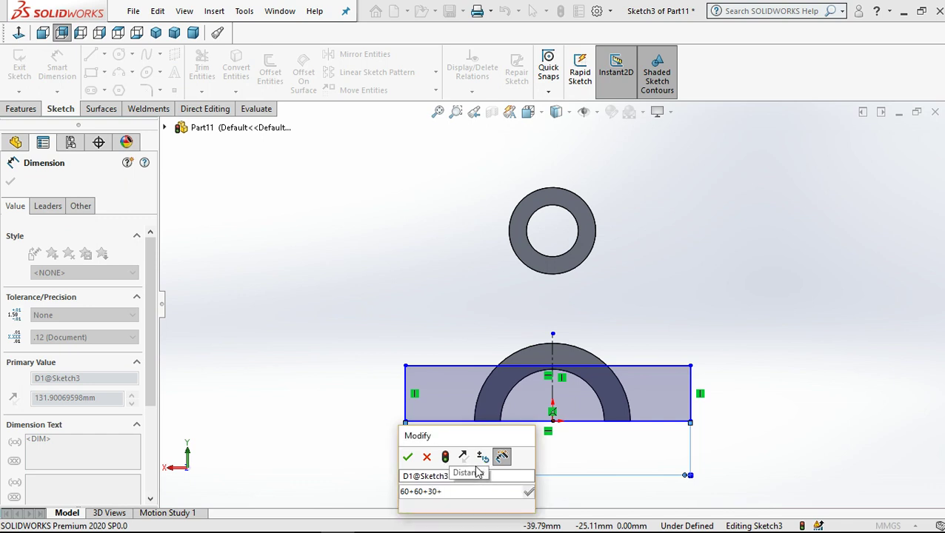
type("30")
key("Escape")
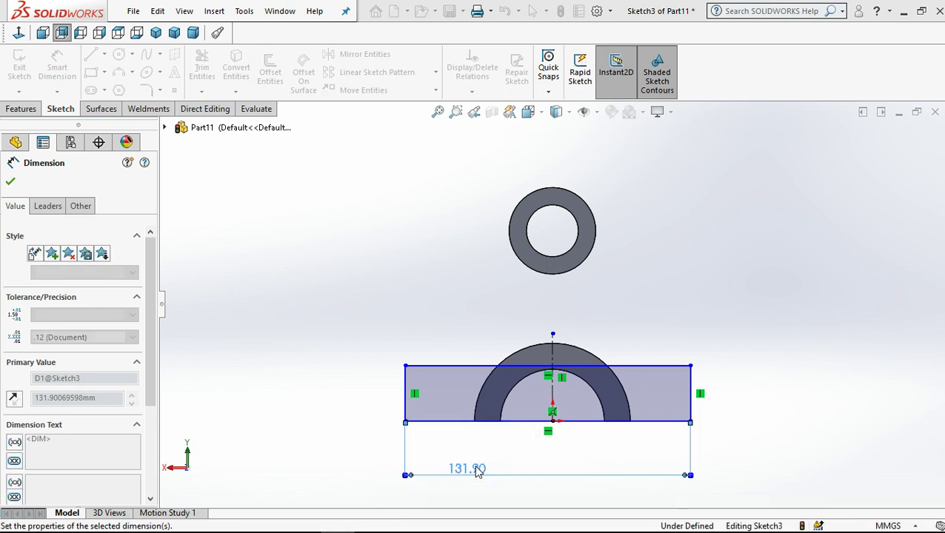
Dimension the base rectangle's left edge to a 12 mm height.
key("Escape")
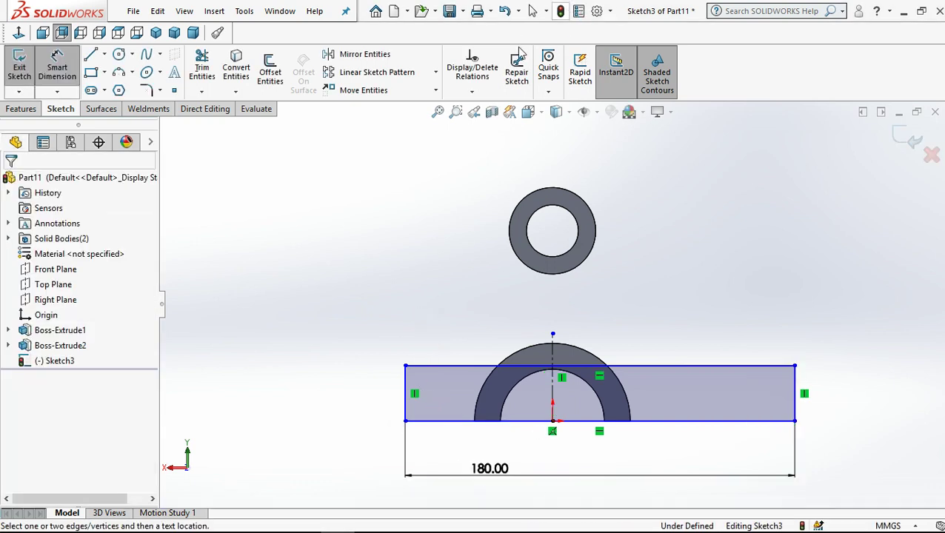
left_click(407, 389)
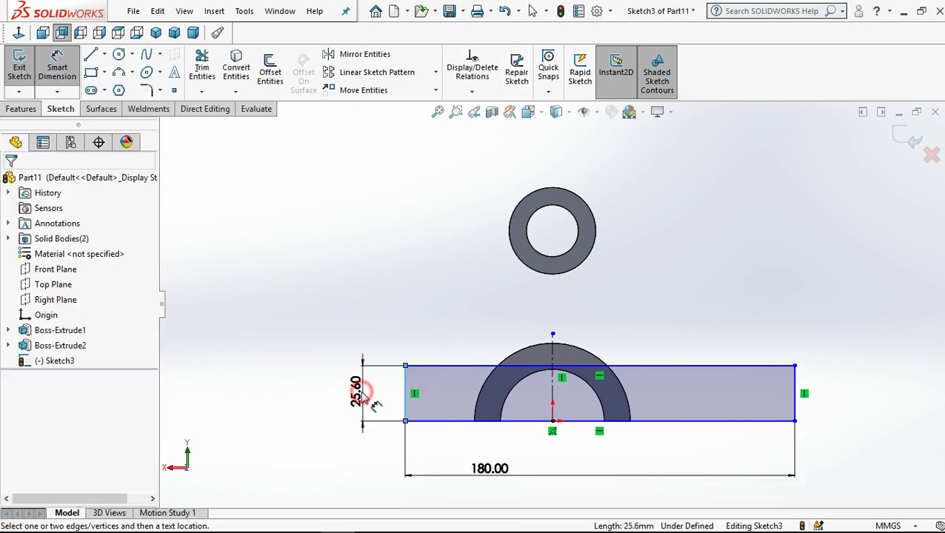
left_click(363, 399)
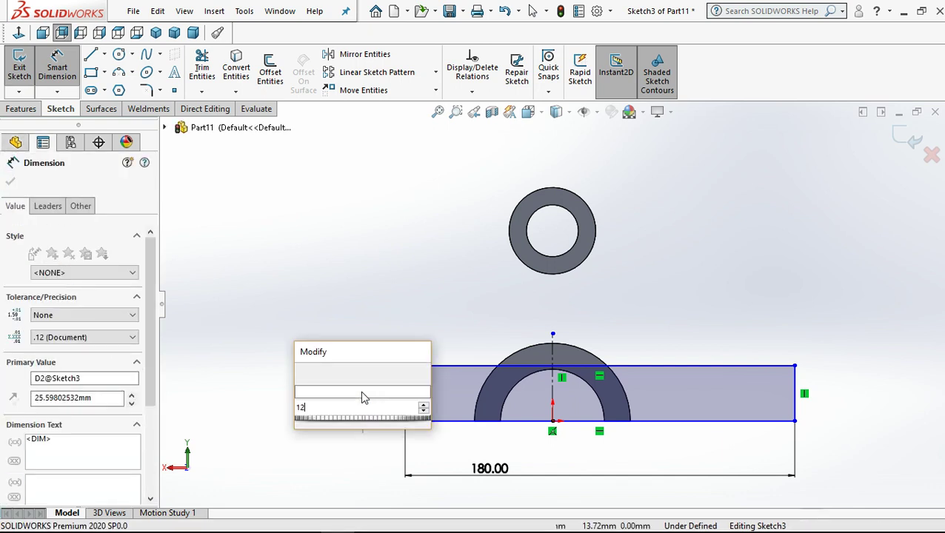
key("Escape")
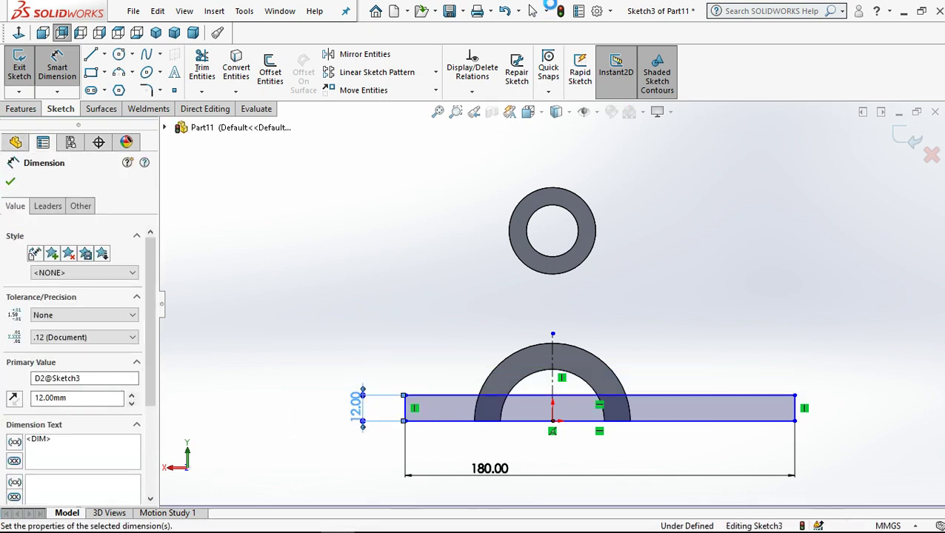
left_click(532, 10)
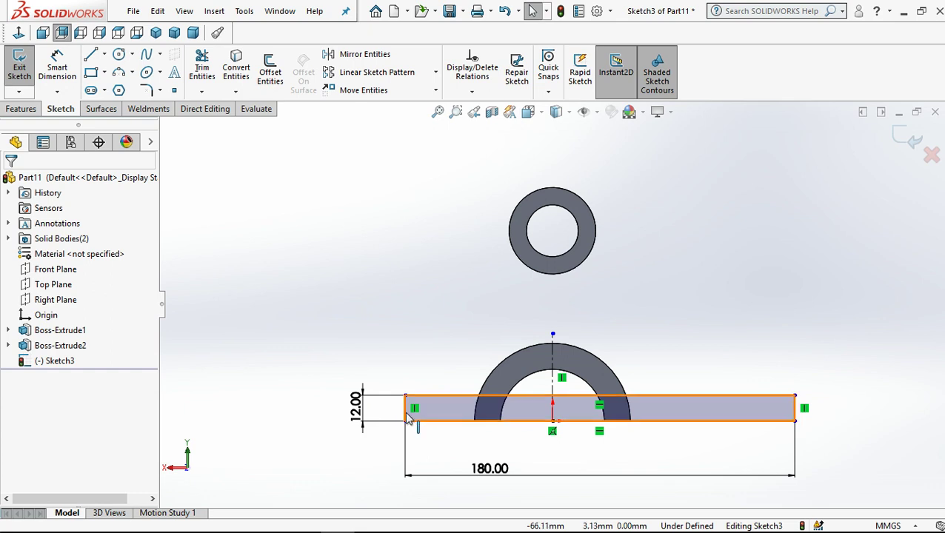
Make the rectangle's side edges symmetric about the vertical centreline.
left_click(406, 410)
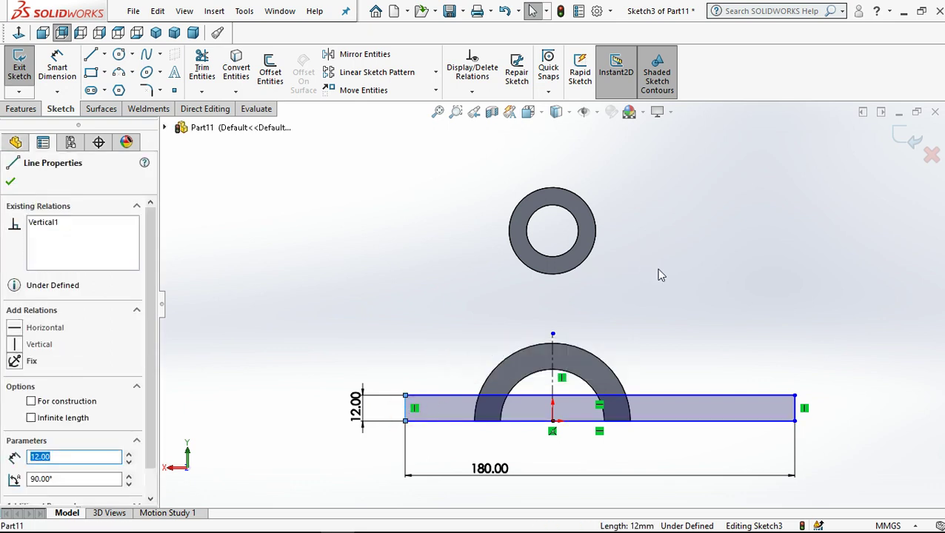
left_click(553, 342)
left_click(795, 416, "ctrl")
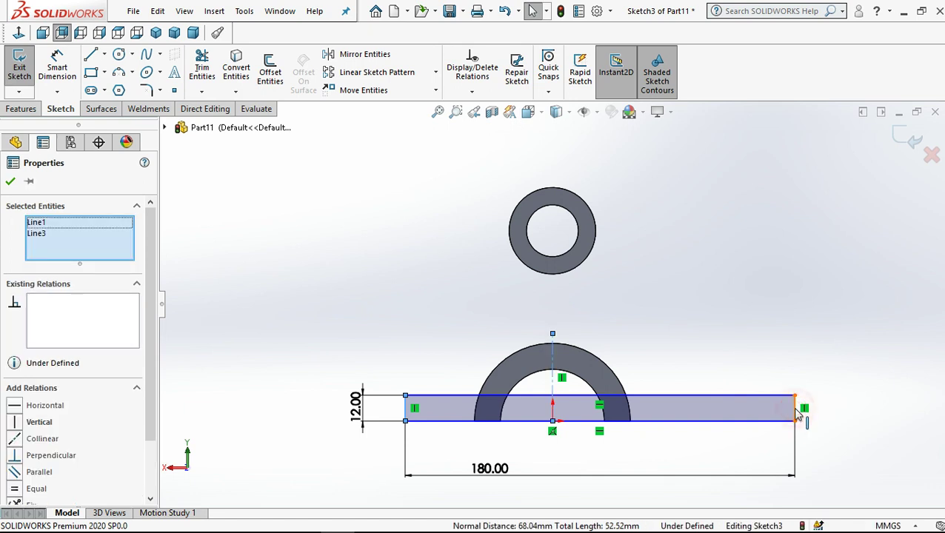
left_click(795, 414, "ctrl")
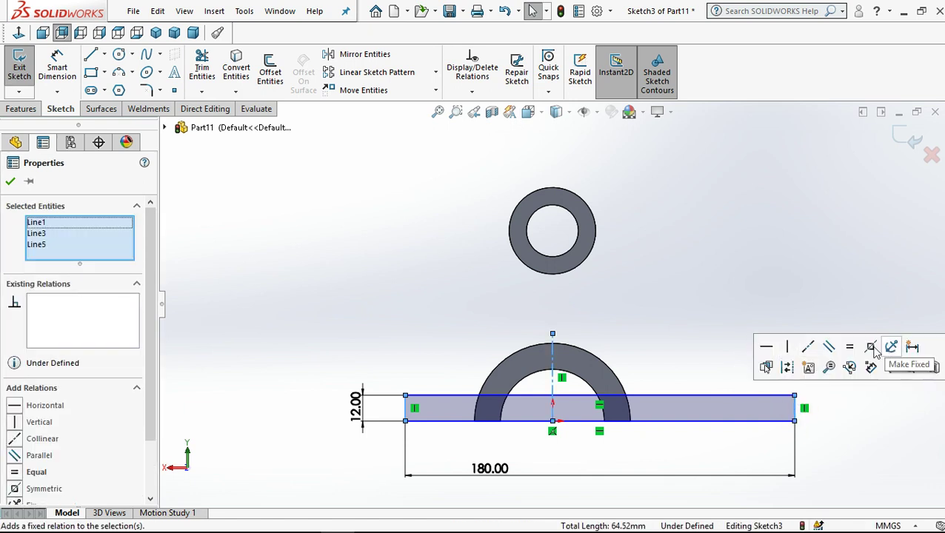
left_click(871, 347)
left_click(709, 264)
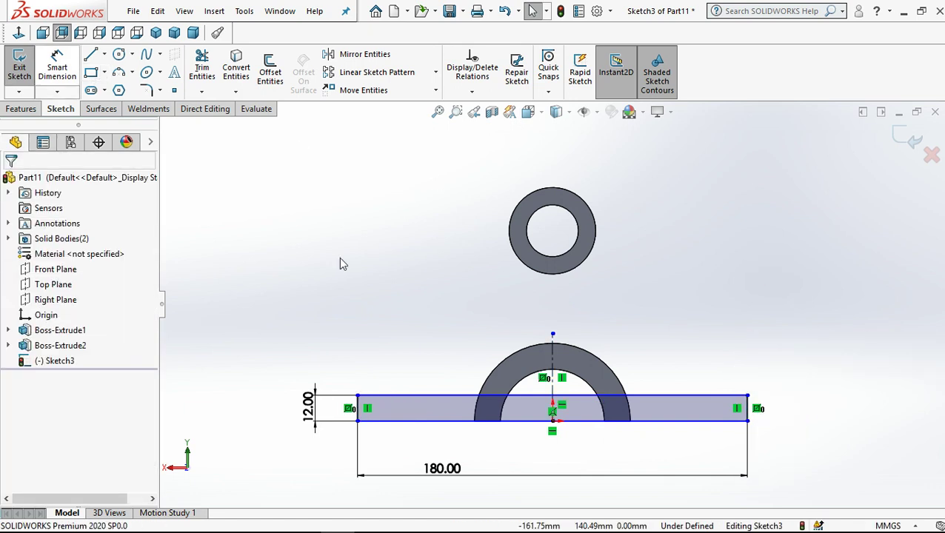
left_click(318, 214)
Extrude the 180 by 12 base rectangle 60 mm, reversed to run under the half ring.
left_click(21, 109)
left_click(27, 52)
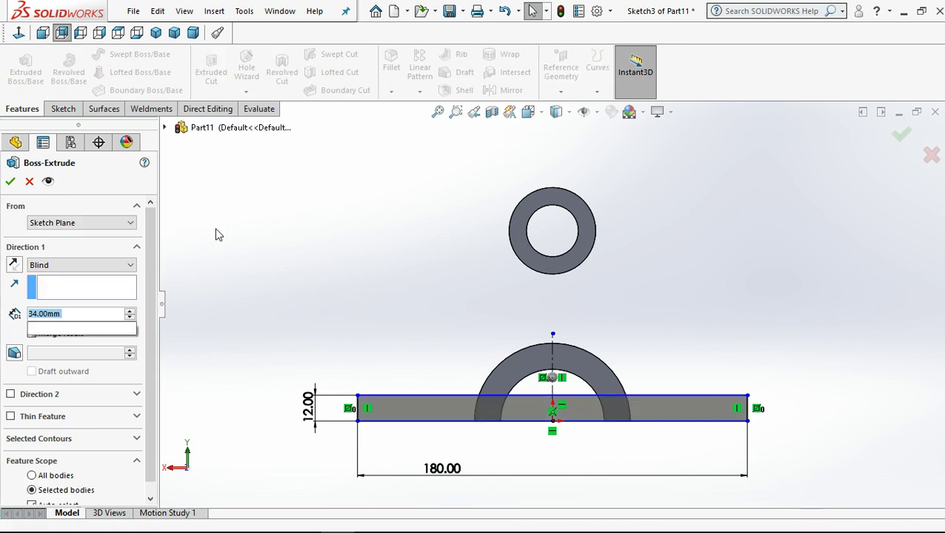
type("60")
key("Return")
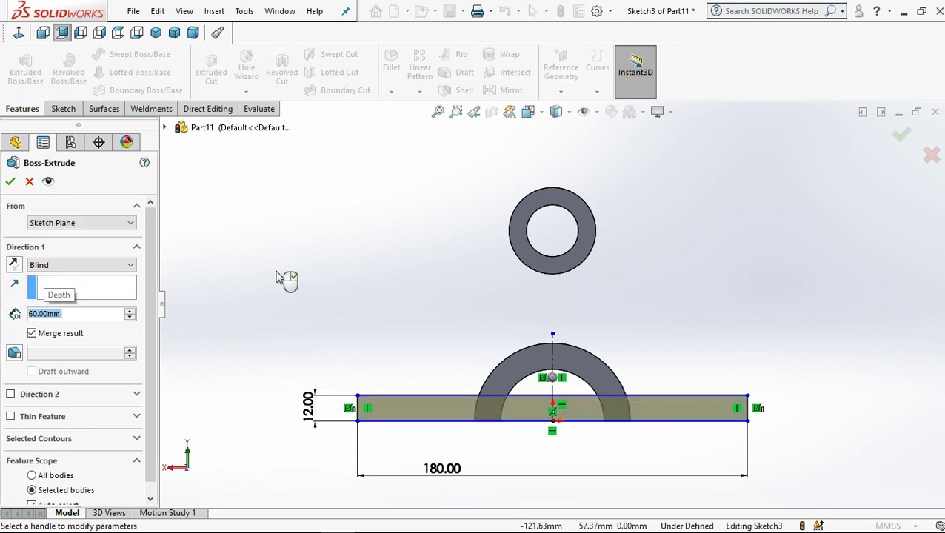
middle_click_drag(260, 262, 356, 346)
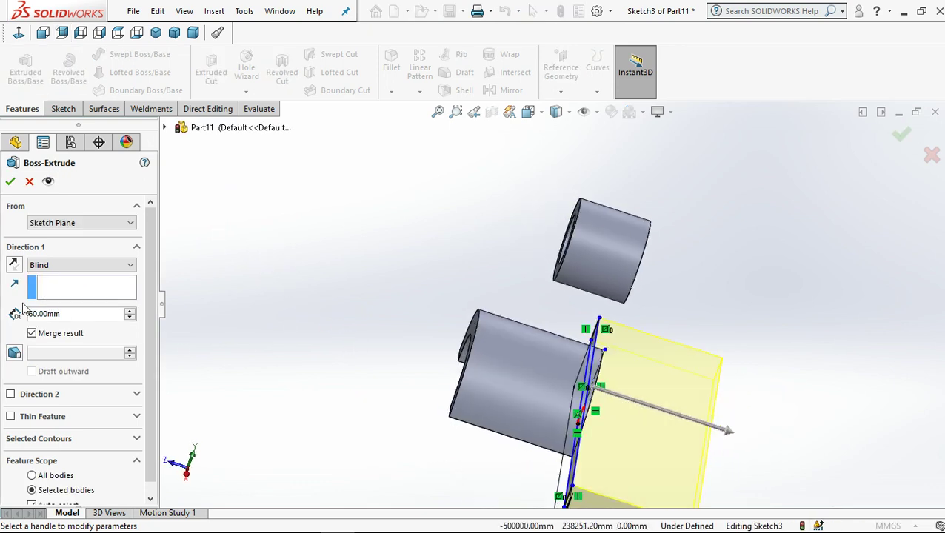
left_click(13, 265)
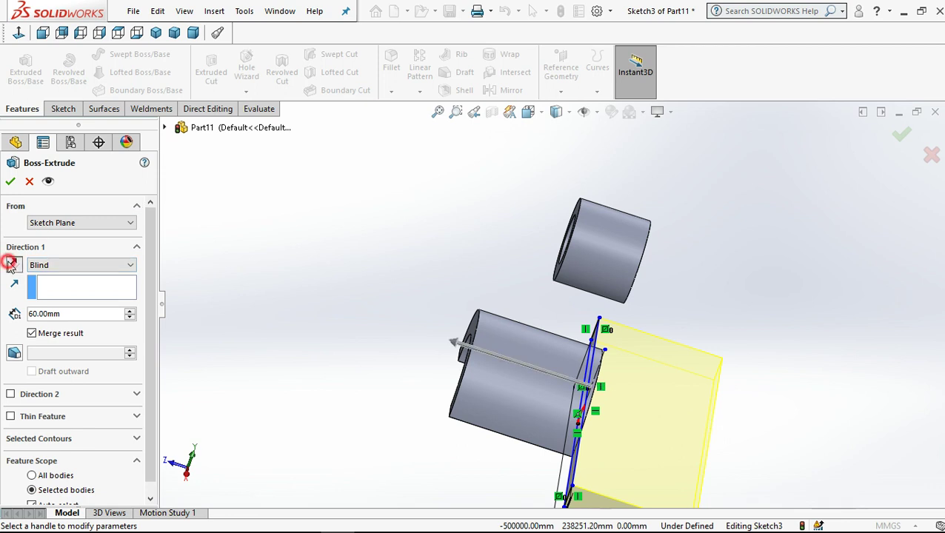
left_click(10, 181)
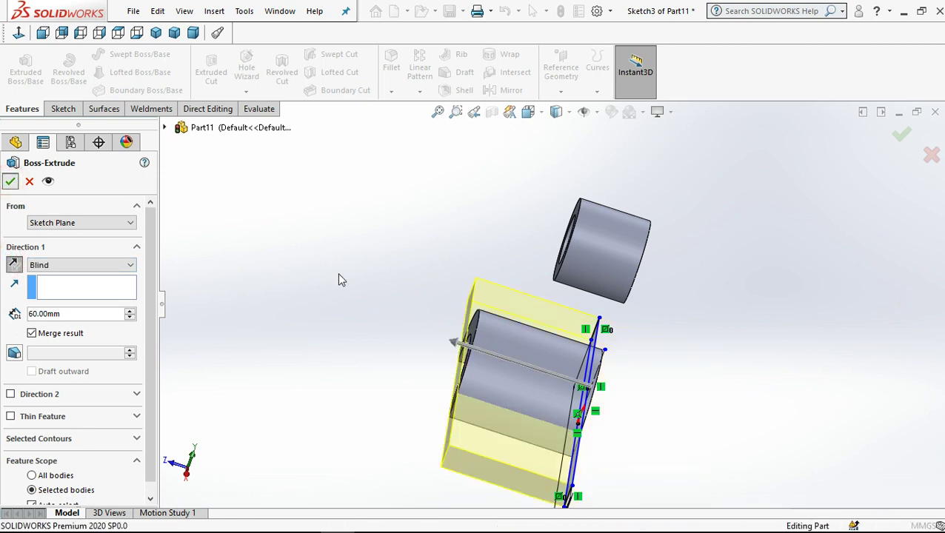
key("Return")
left_click(338, 274)
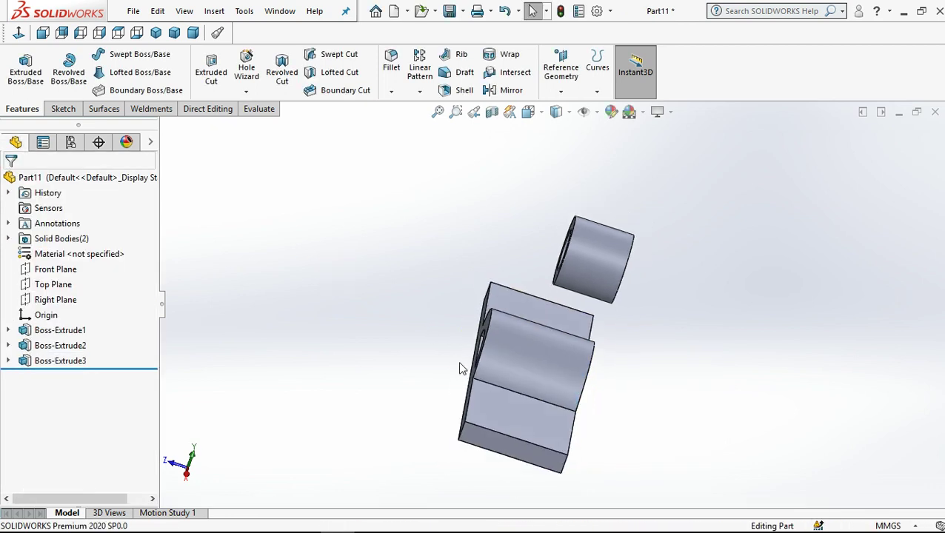
Reopen the base plate's Sketch3 for editing, view it face-on, and select the outer arc.
middle_click_drag(545, 323, 554, 430)
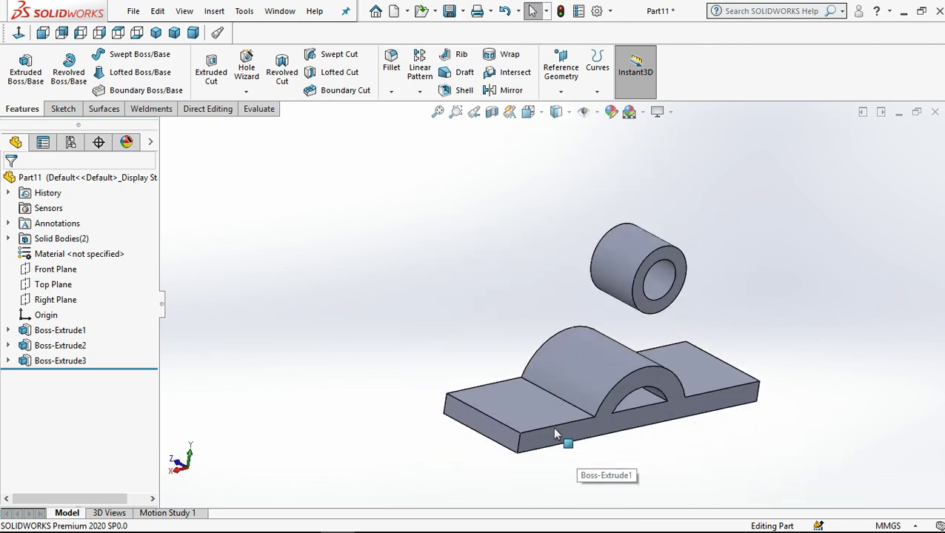
left_click(552, 420)
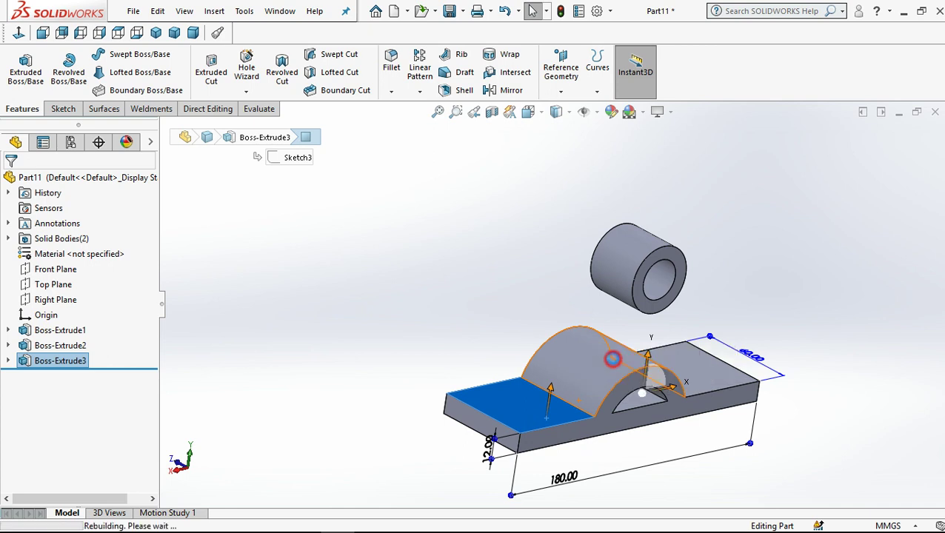
left_click(20, 34)
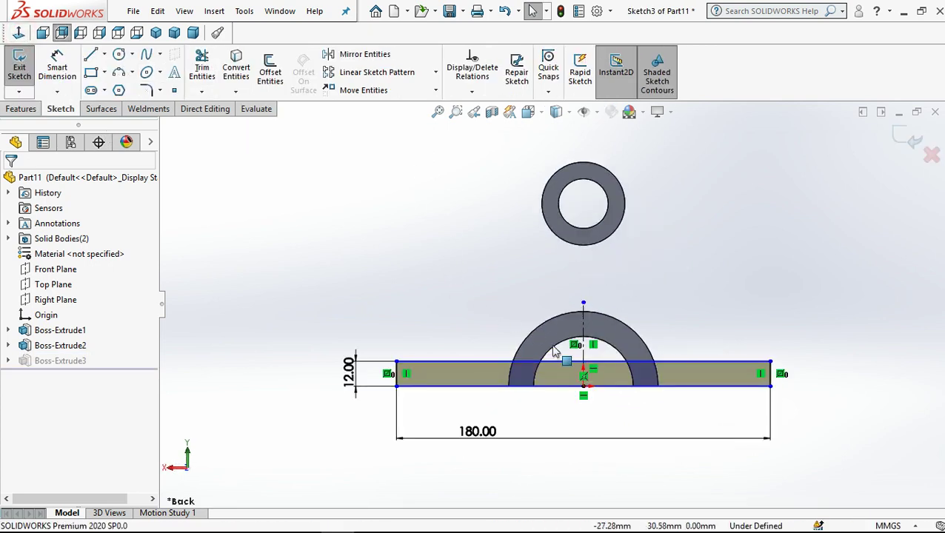
left_click(528, 338)
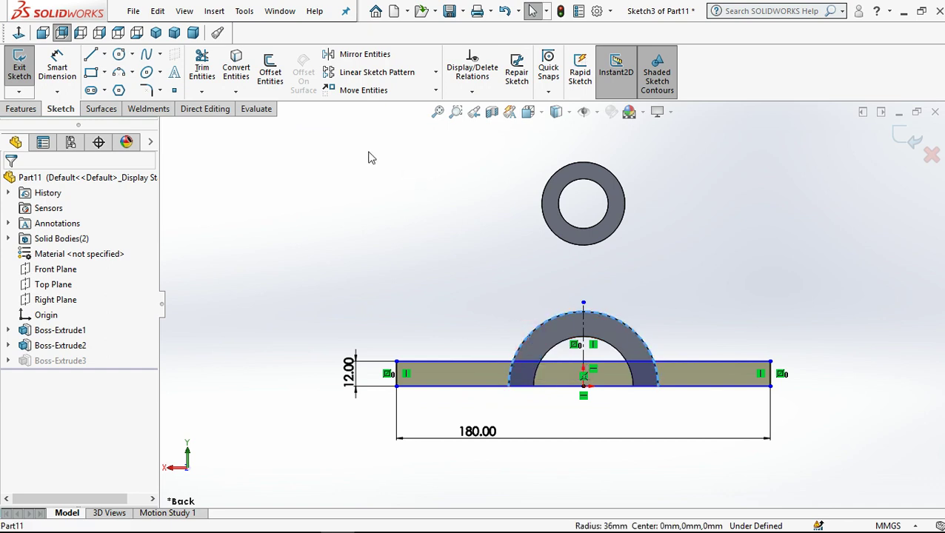
Trim the base's top line and the overlapping arc pieces inside the arch span.
left_click(204, 66)
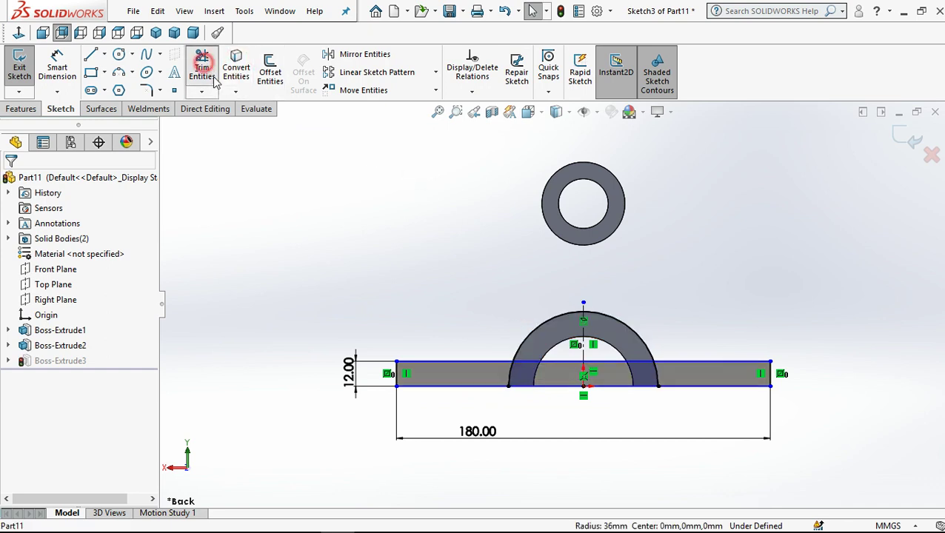
left_click(520, 388)
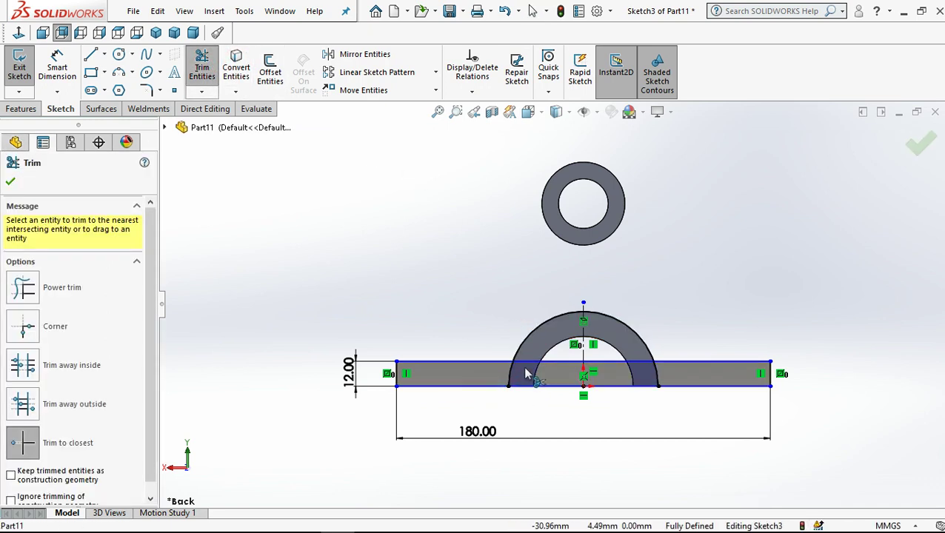
left_click(539, 363)
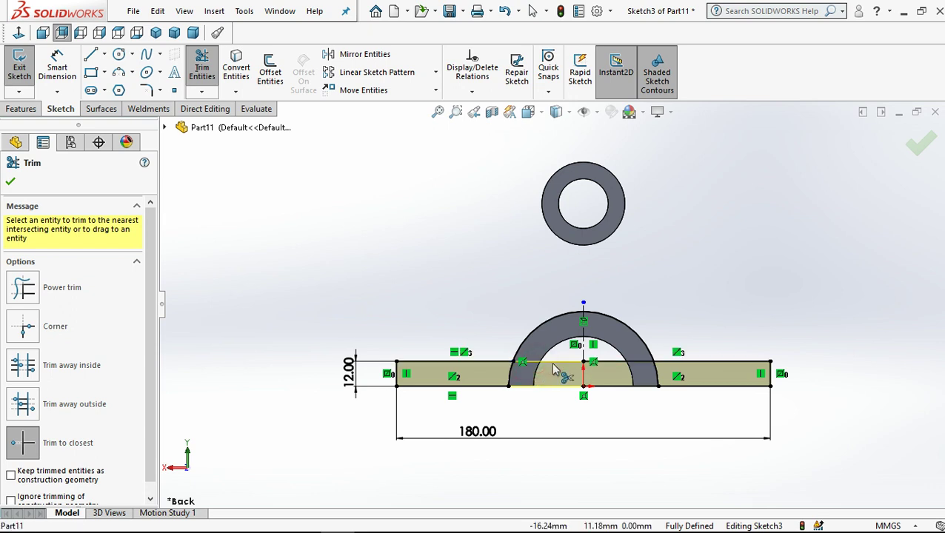
left_click(599, 364)
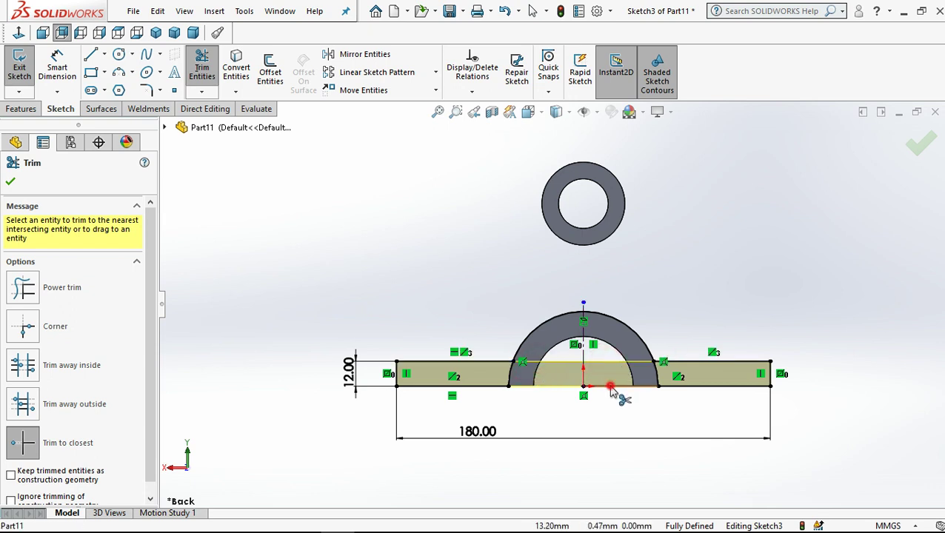
left_click(635, 335)
left_click(565, 317)
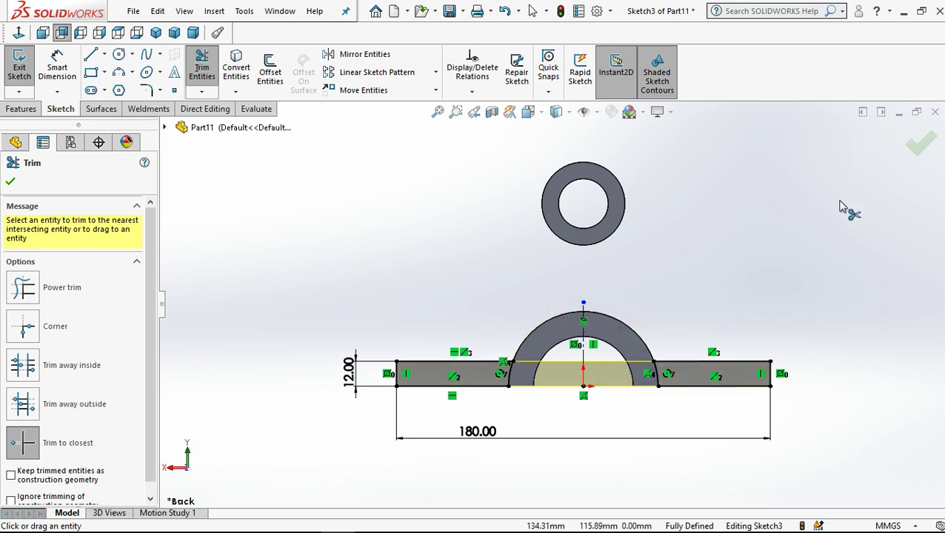
left_click(905, 147)
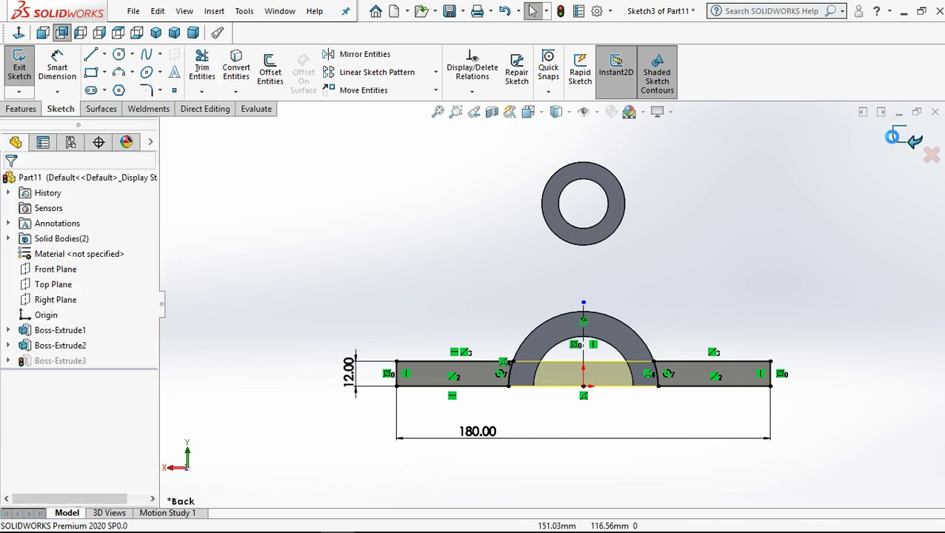
Exit the sketch, then open Sketch4 on the arch's front face, viewed normal to it.
left_click(905, 141)
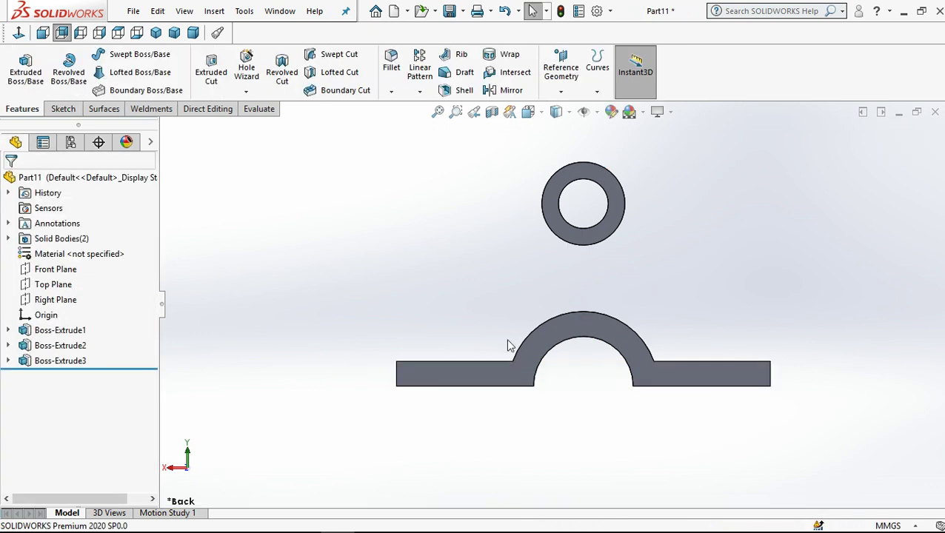
mouse_move(490, 334)
middle_mouse_down()
mouse_move(604, 374)
mouse_move(523, 324)
middle_mouse_up()
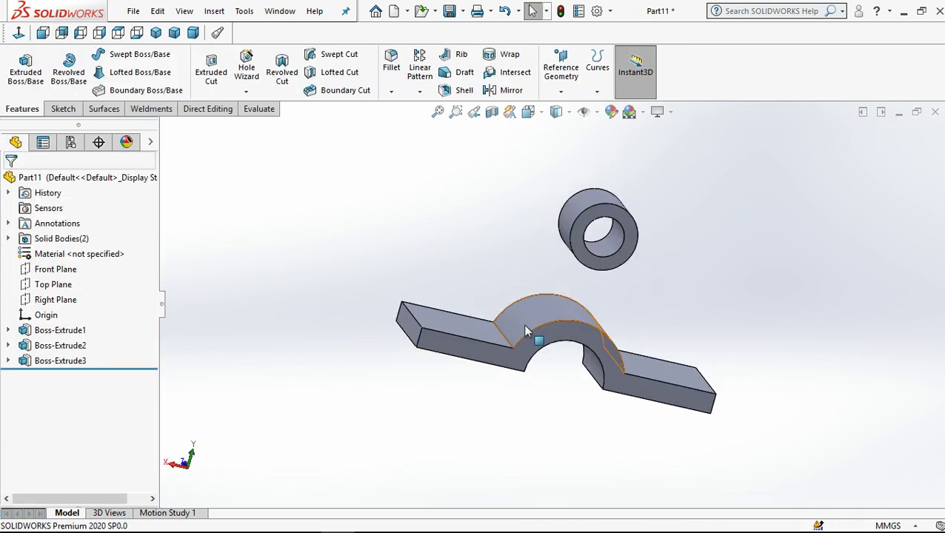
left_click(572, 335)
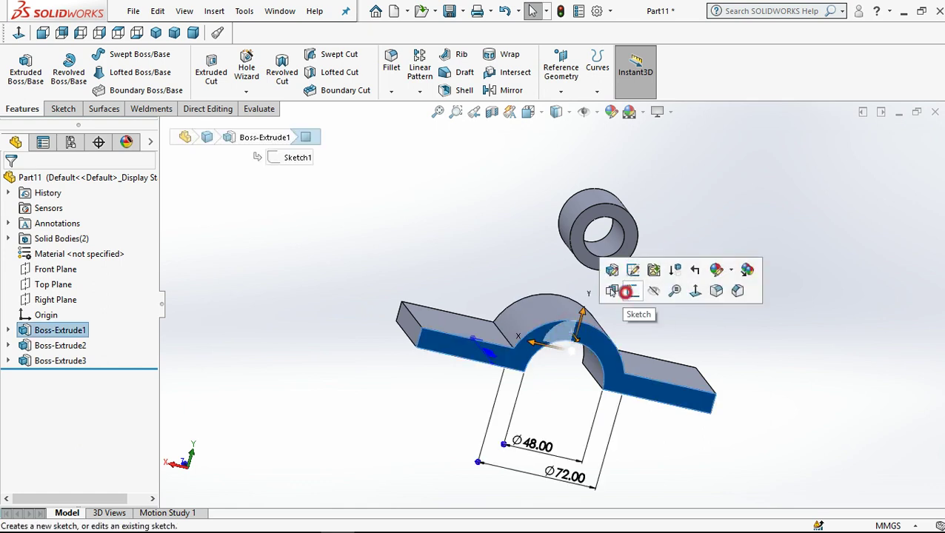
left_click(628, 291)
left_click(18, 33)
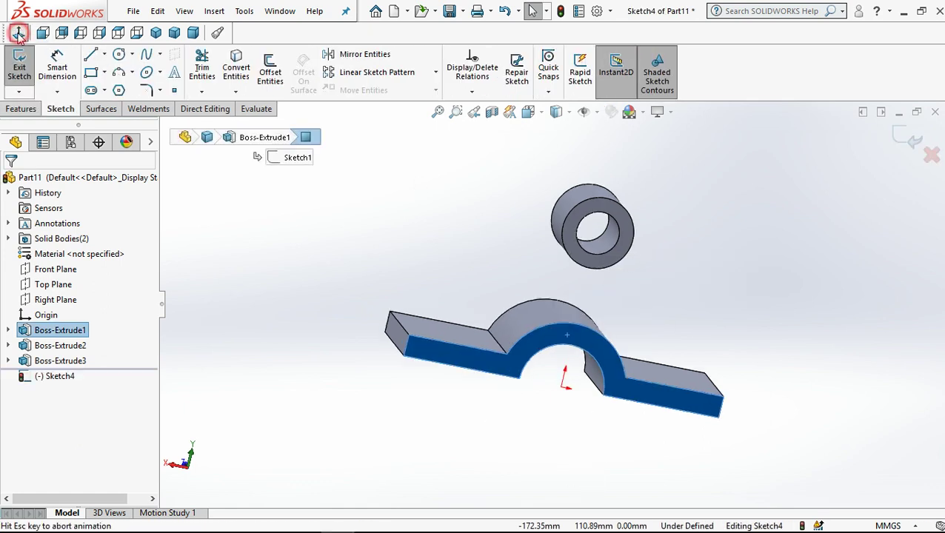
Draw two lines from the Ø40 circle's left and right edges down to the arch ends.
left_click(91, 54)
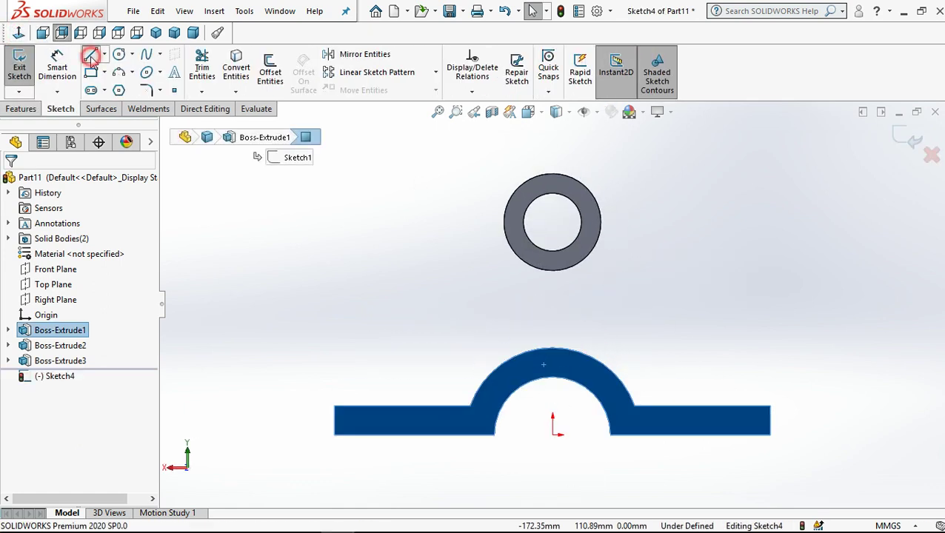
left_click(504, 223)
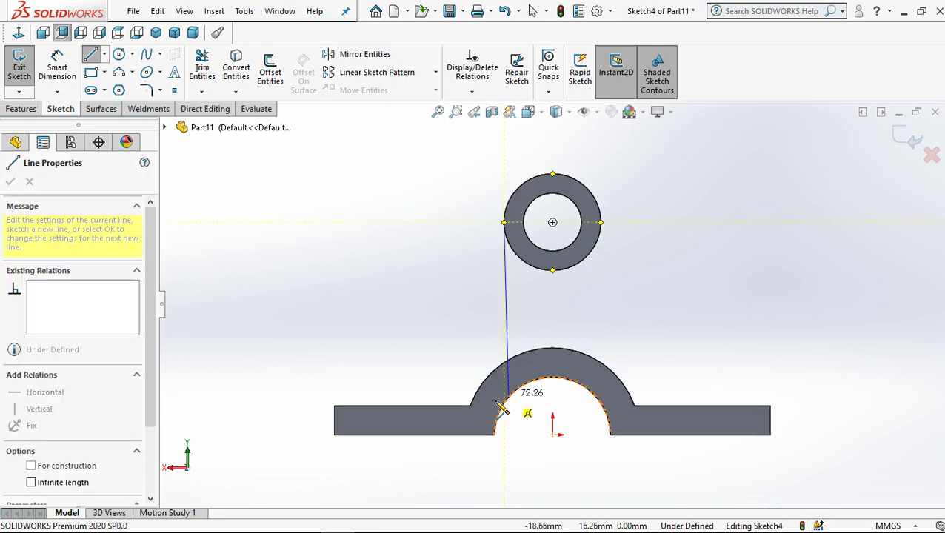
left_click(470, 407)
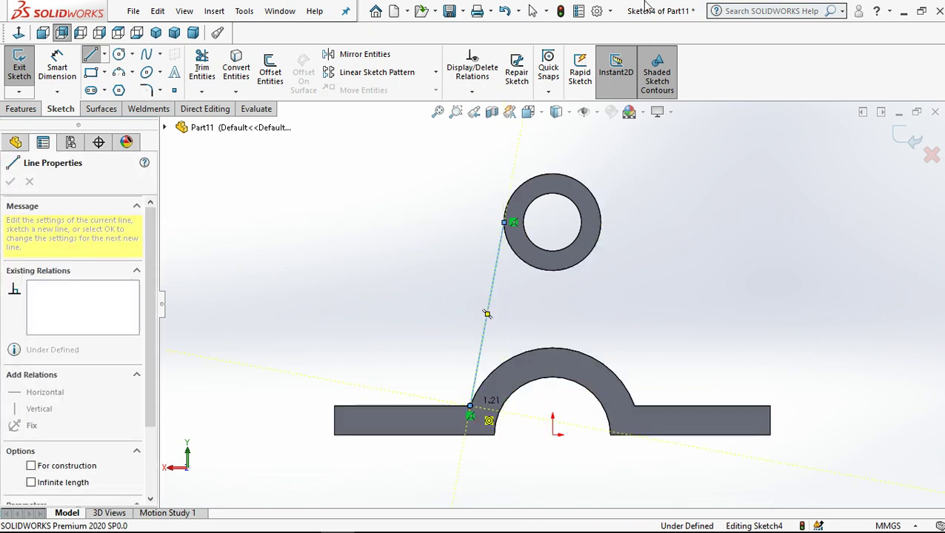
left_click(532, 11)
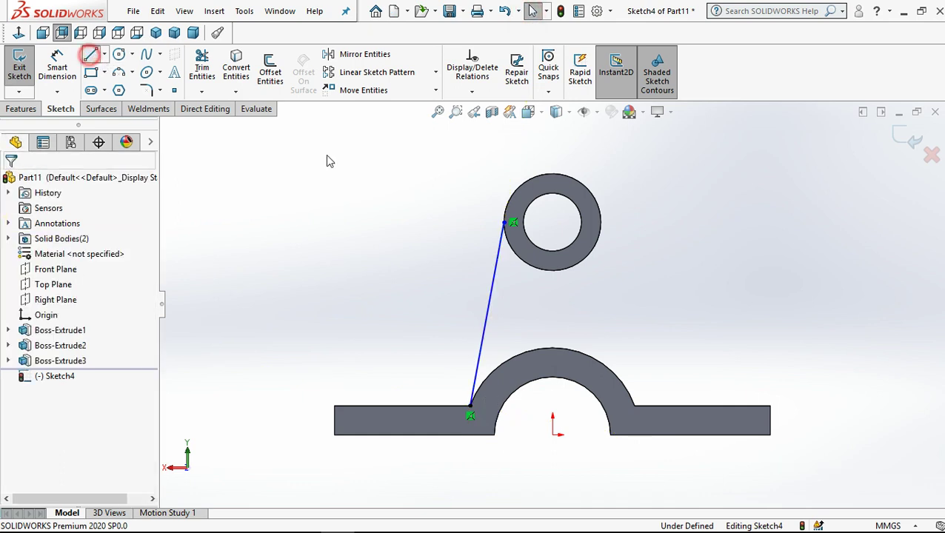
left_click(601, 222)
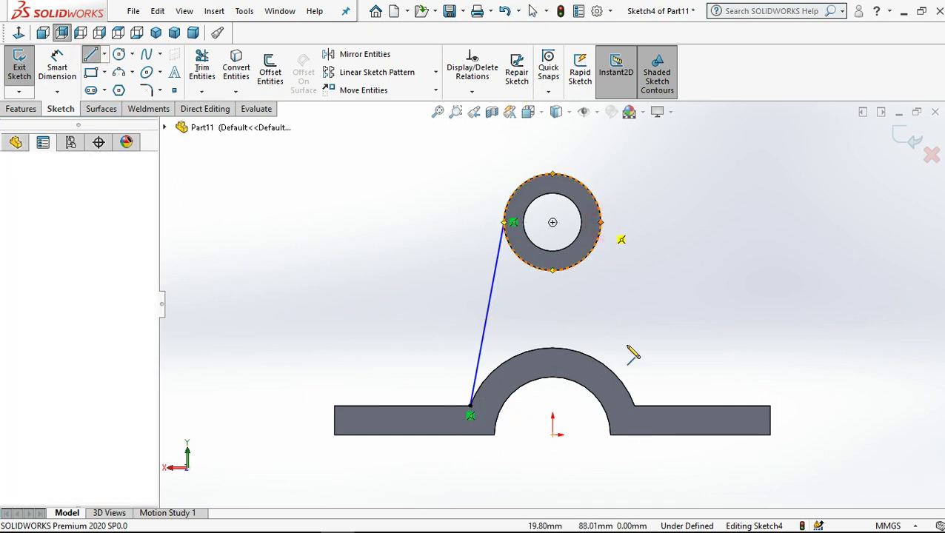
left_click(635, 406)
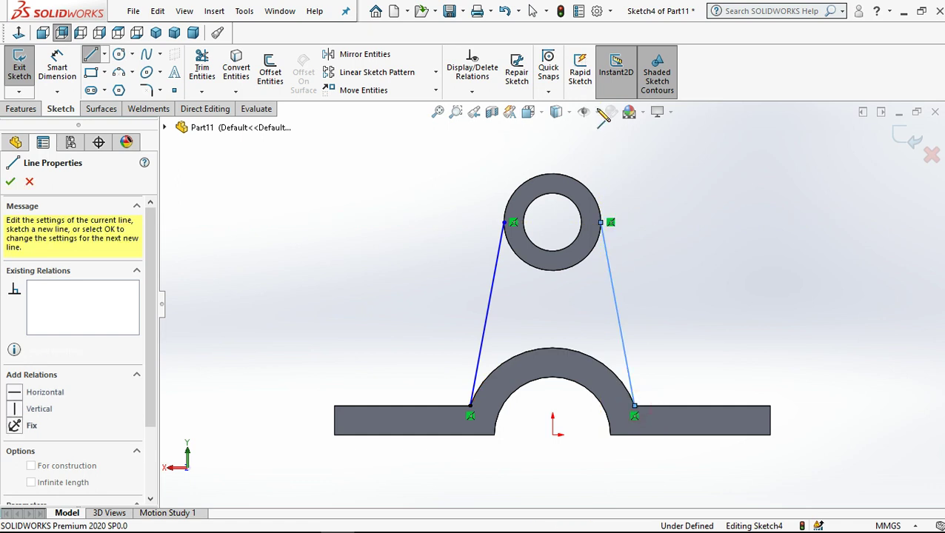
left_click(534, 11)
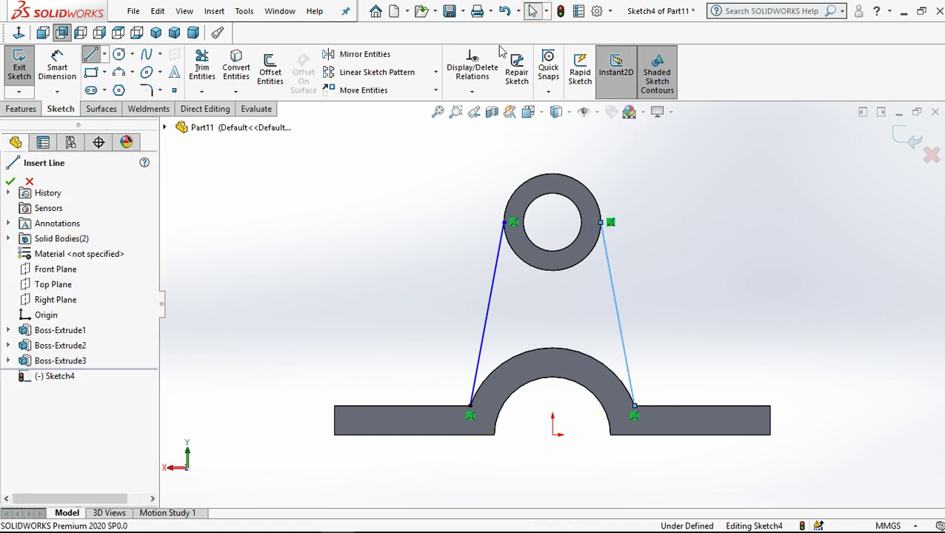
Make both lines tangent to the Ø40 circle.
left_click(524, 266)
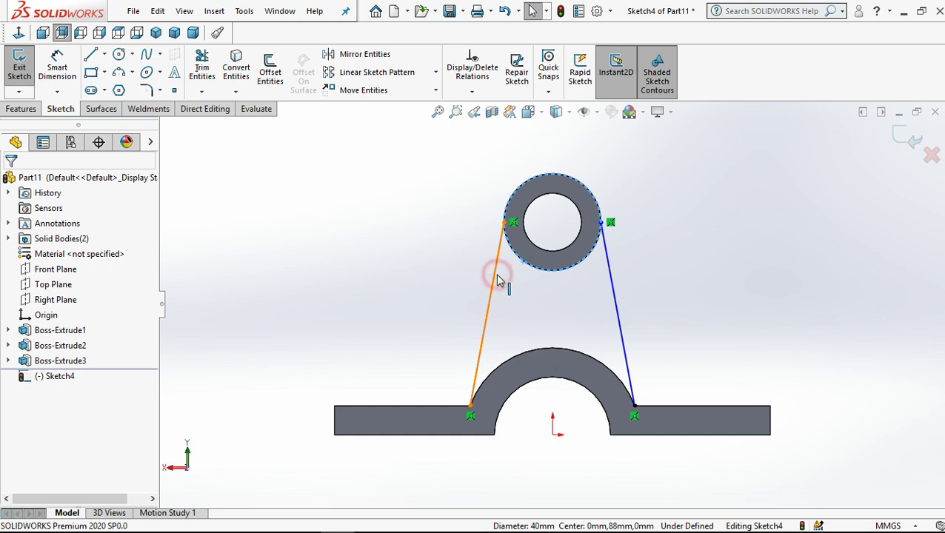
left_click(494, 275, "ctrl")
left_click(541, 211)
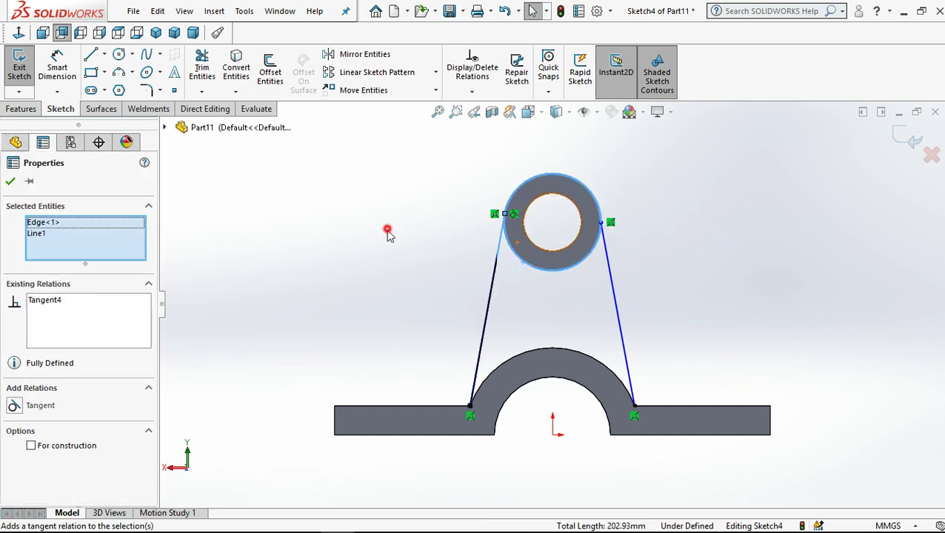
left_click(575, 281)
left_click(611, 288)
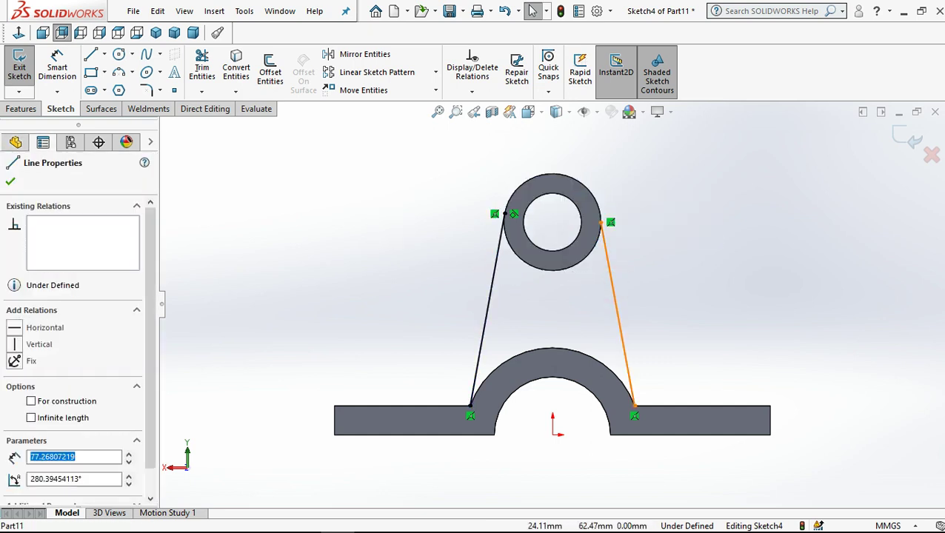
left_click(576, 271, "ctrl")
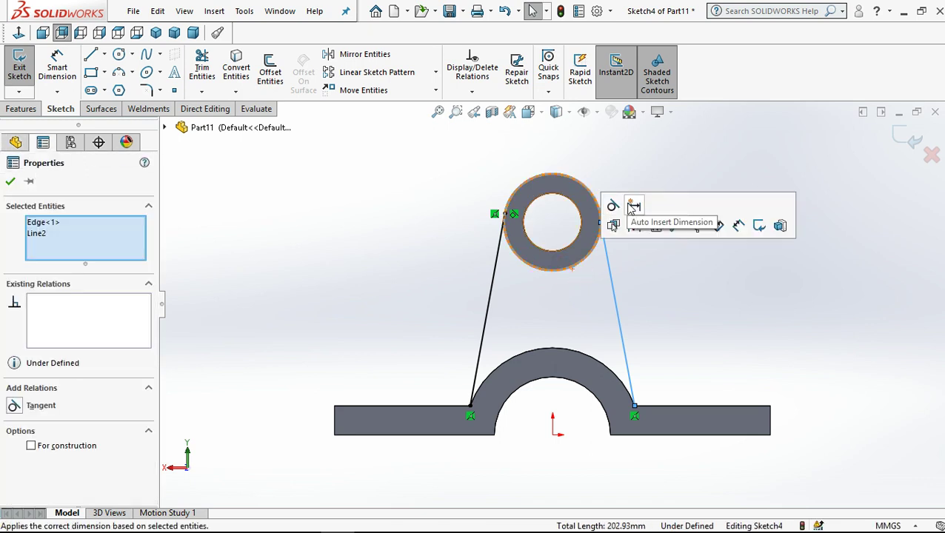
left_click(611, 203)
left_click(683, 300)
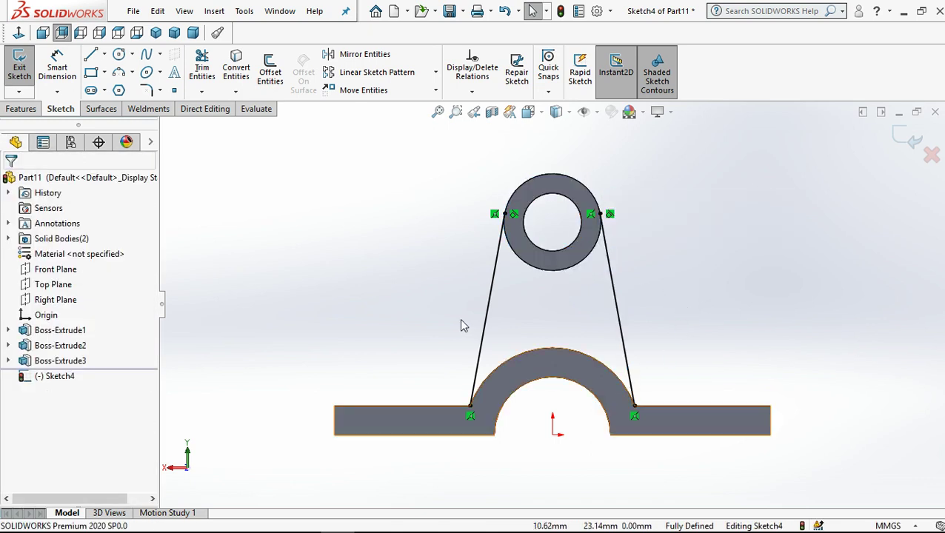
Convert the arch's outer edge and the Ø40 circle edge into sketch entities.
left_click(531, 353)
left_click(236, 71)
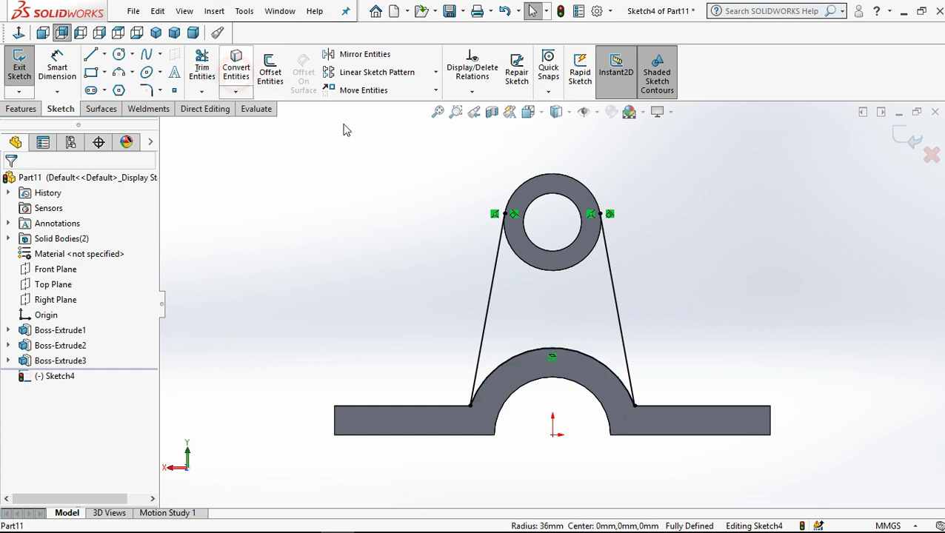
left_click(593, 260)
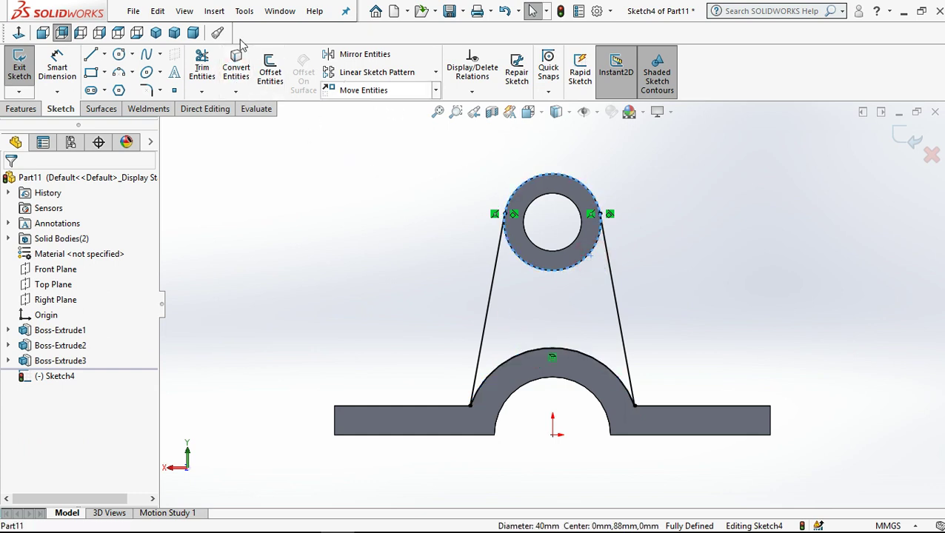
left_click(236, 71)
Trim the circle's top portion to close the web profile, then orbit to check it.
left_click(201, 67)
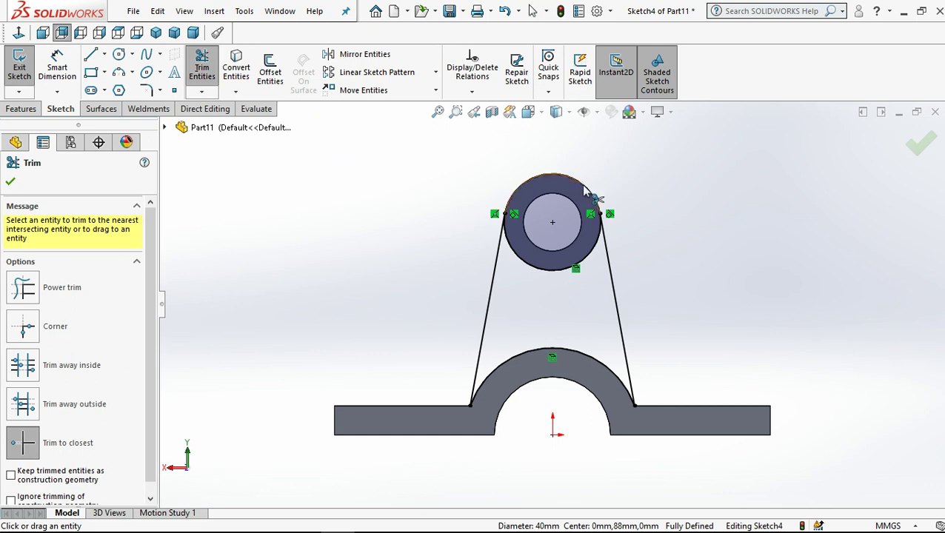
left_click(585, 188)
key("z")
middle_click_drag(685, 252, 298, 230)
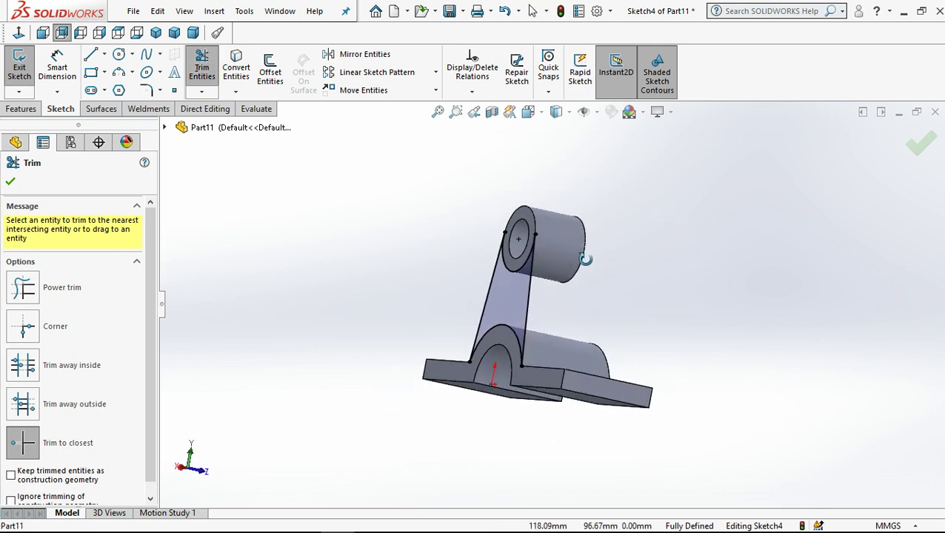
Extrude the web profile 12 mm blind, reversed toward the bracket's inside.
left_click(12, 110)
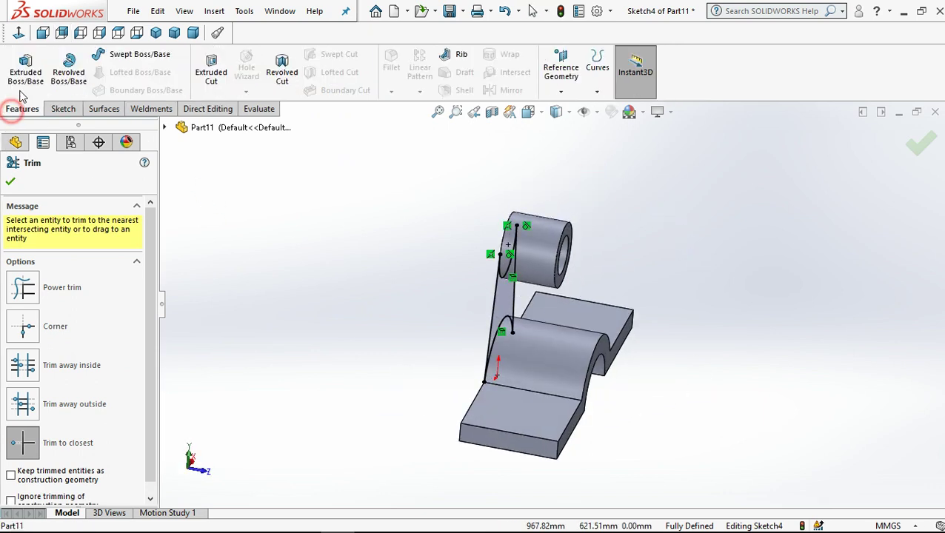
left_click(25, 70)
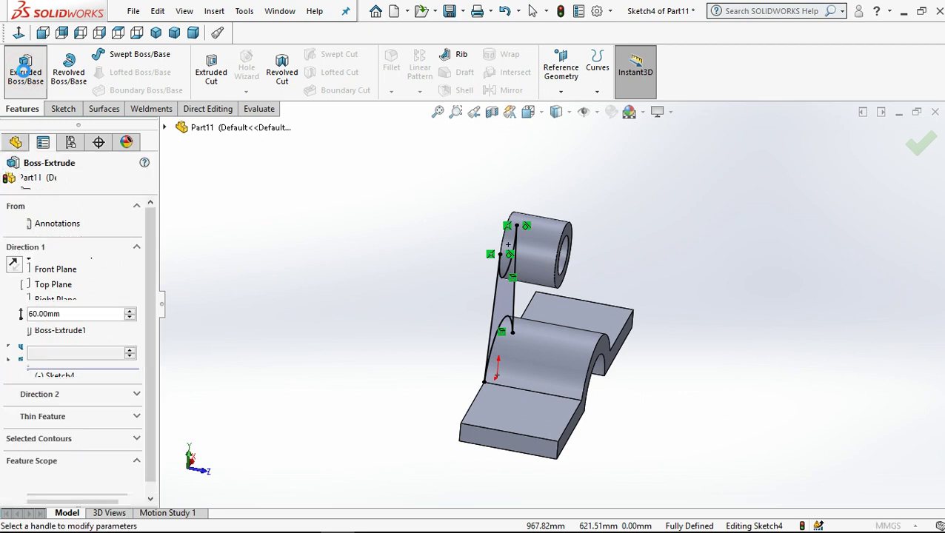
type("12")
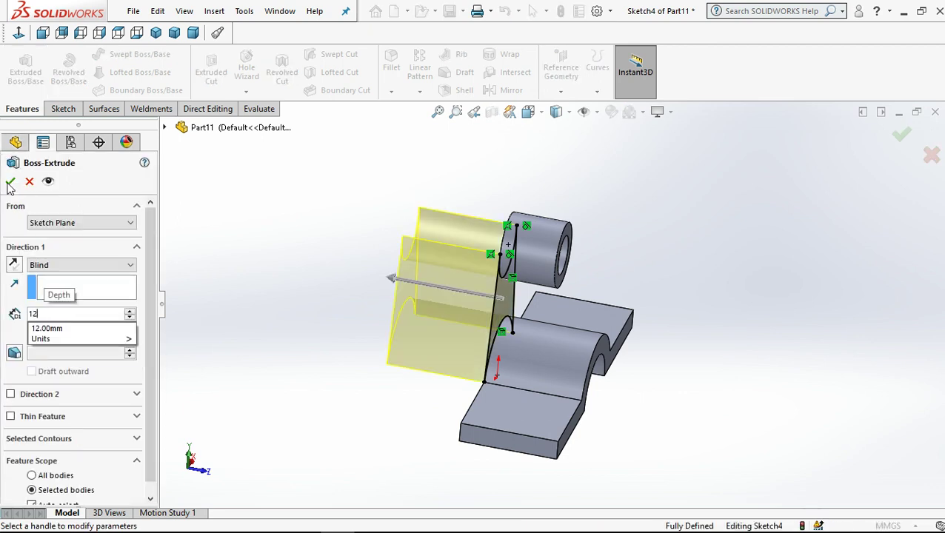
key("Return")
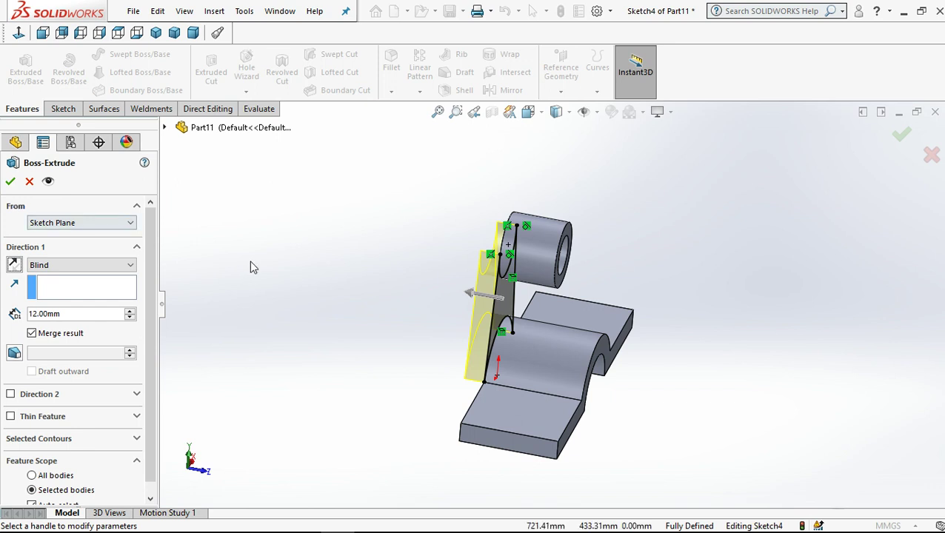
left_click(12, 266)
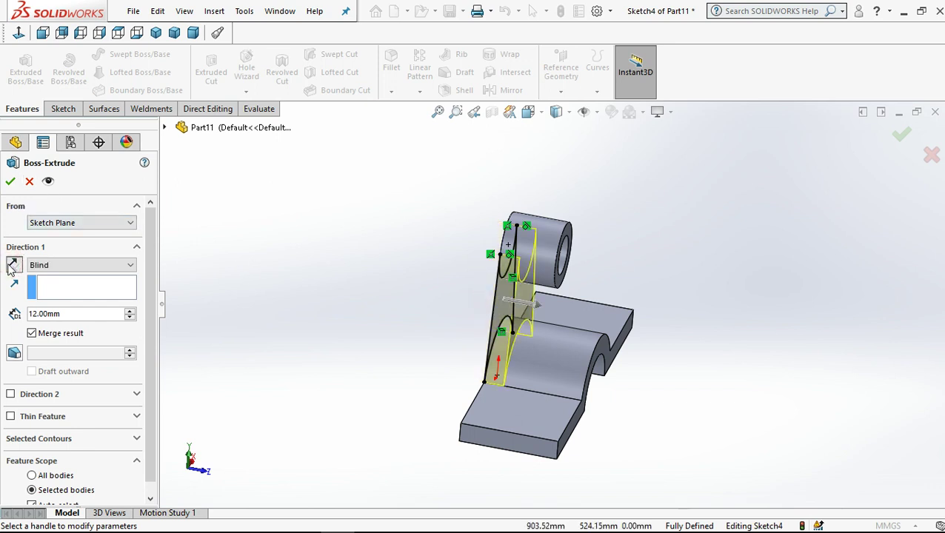
left_click(9, 180)
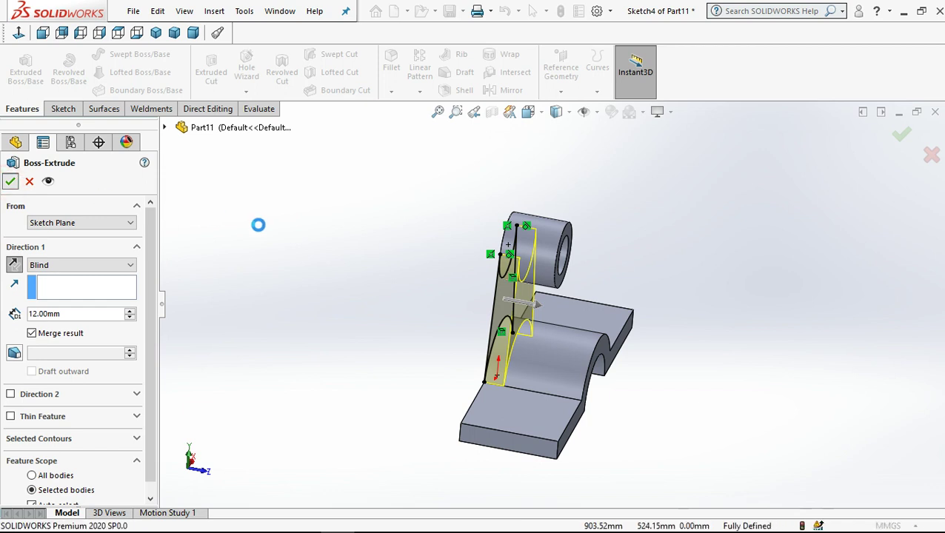
Open Sketch5 on the Right Plane chosen from the FeatureManager tree.
left_click(315, 239)
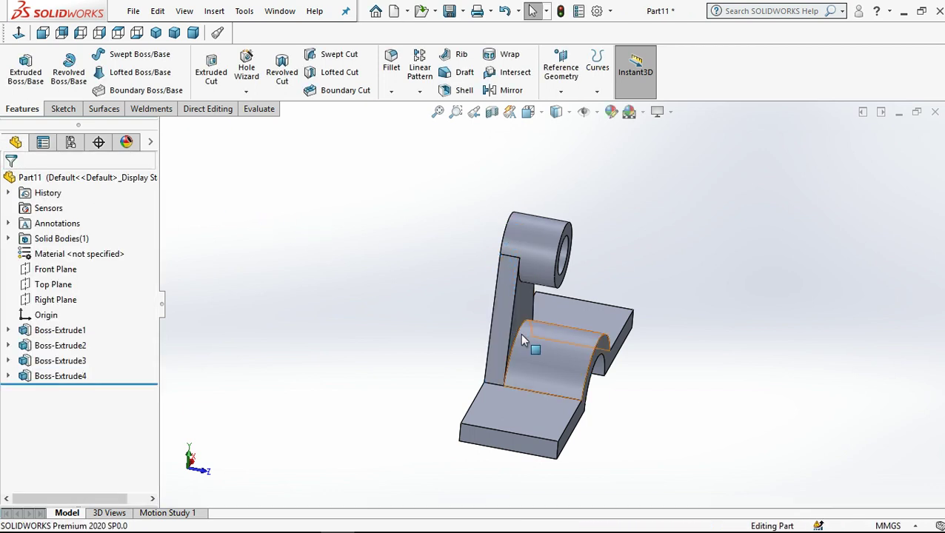
scroll(520, 333, "up", 2)
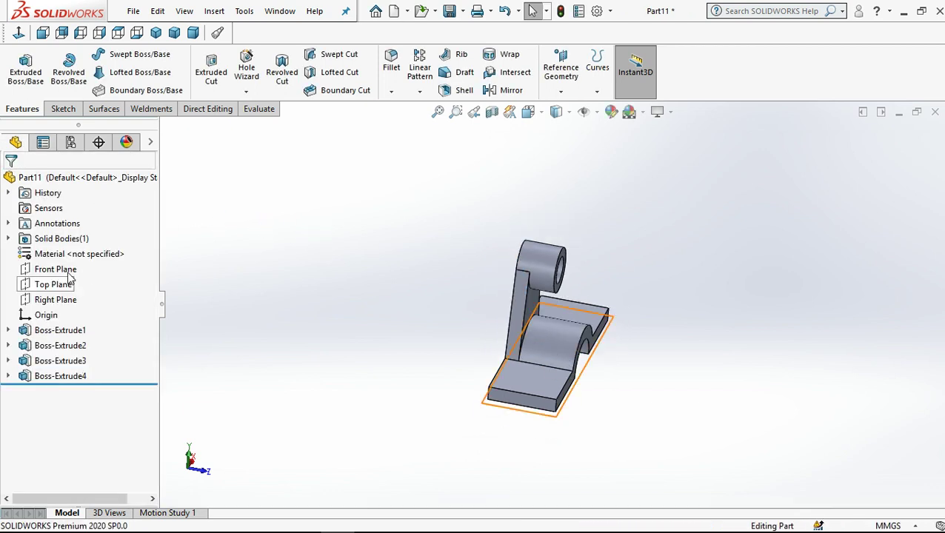
left_click(62, 298)
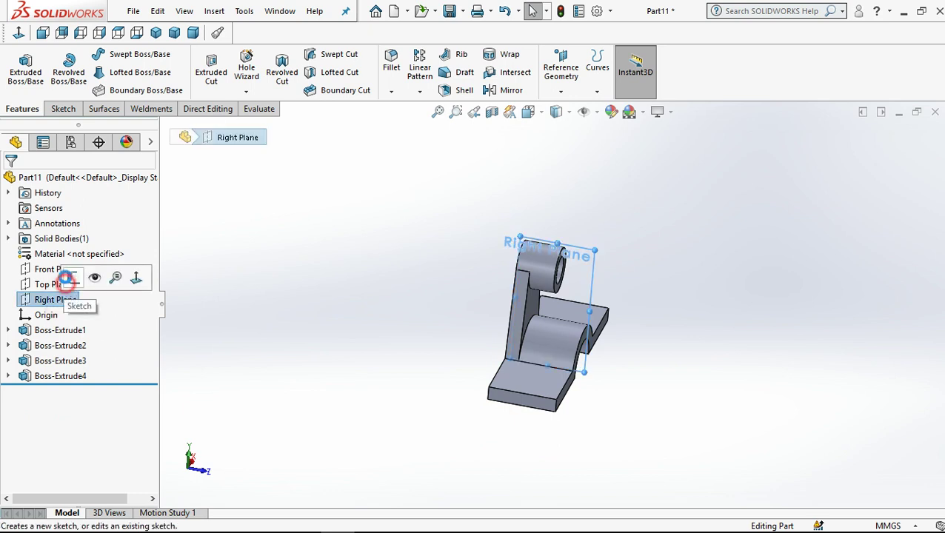
left_click(67, 278)
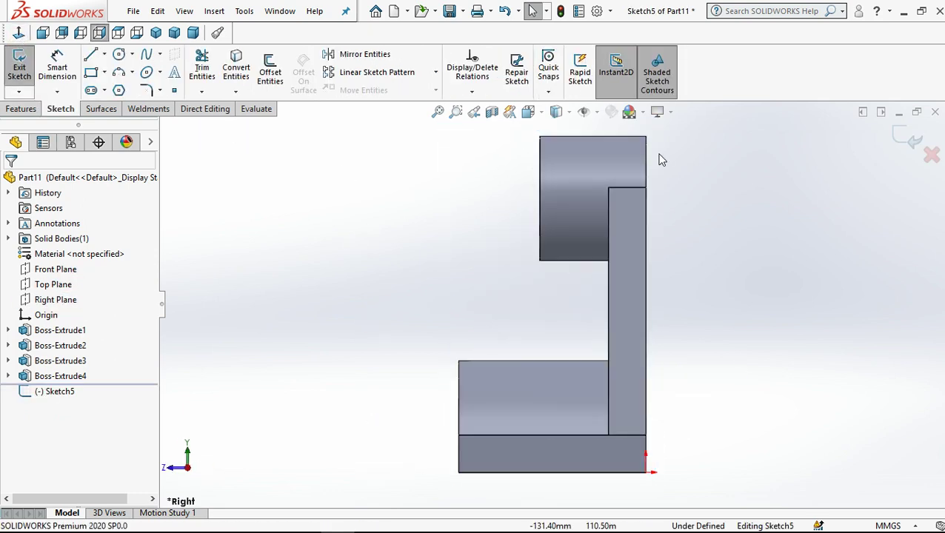
Convert the bushing's left edge and the base arch's left edge into the sketch.
left_click(539, 203)
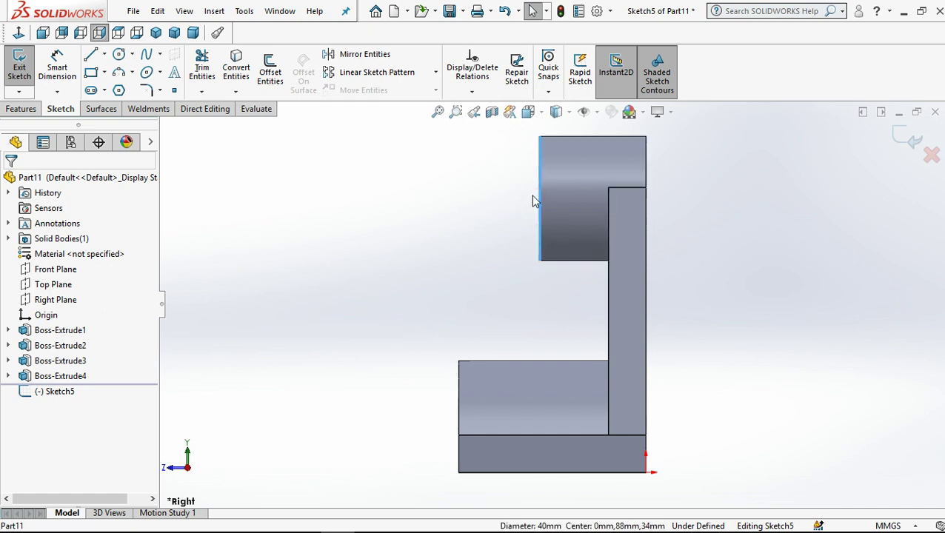
left_click(236, 65)
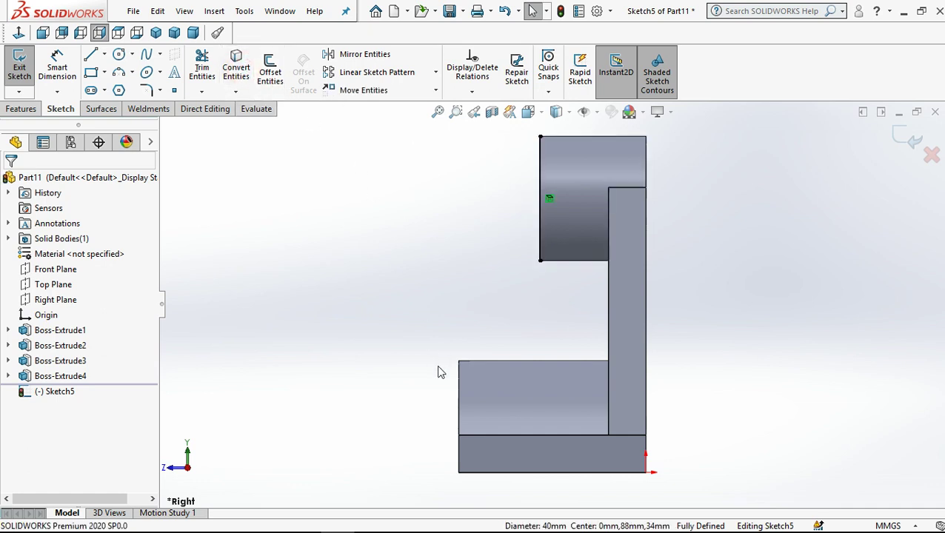
left_click(458, 398)
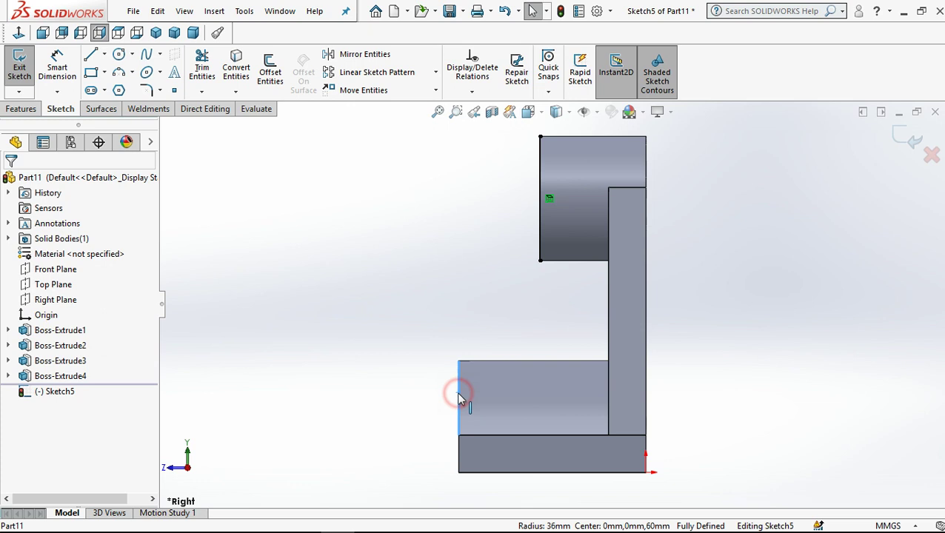
left_click(236, 65)
Draw the diagonal line from the bushing's lower corner to the arch top, then close the sketch.
left_click(90, 54)
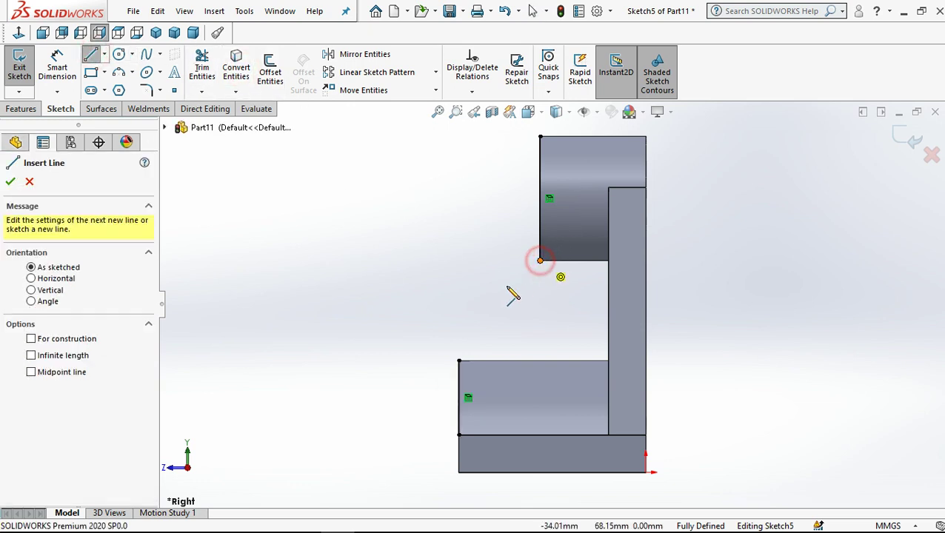
left_click(459, 361)
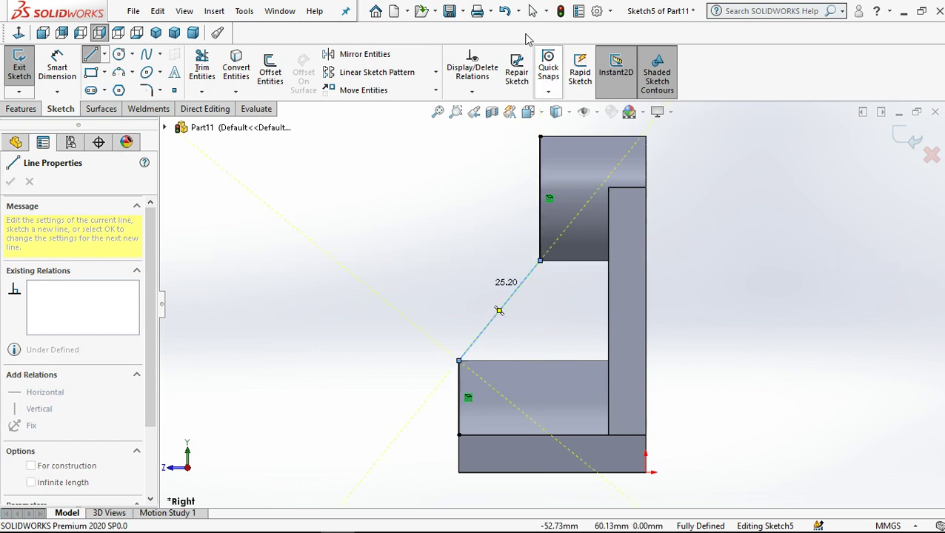
left_click(532, 10)
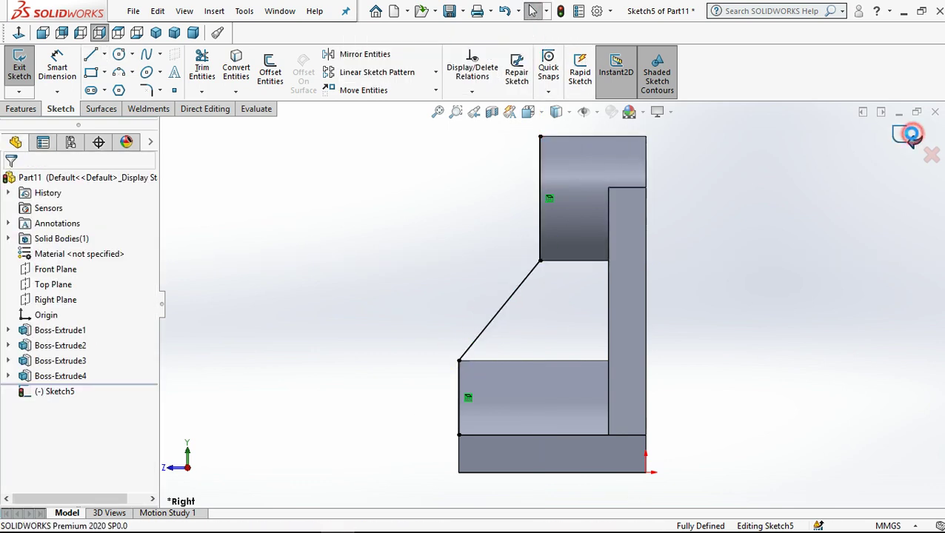
left_click(907, 137)
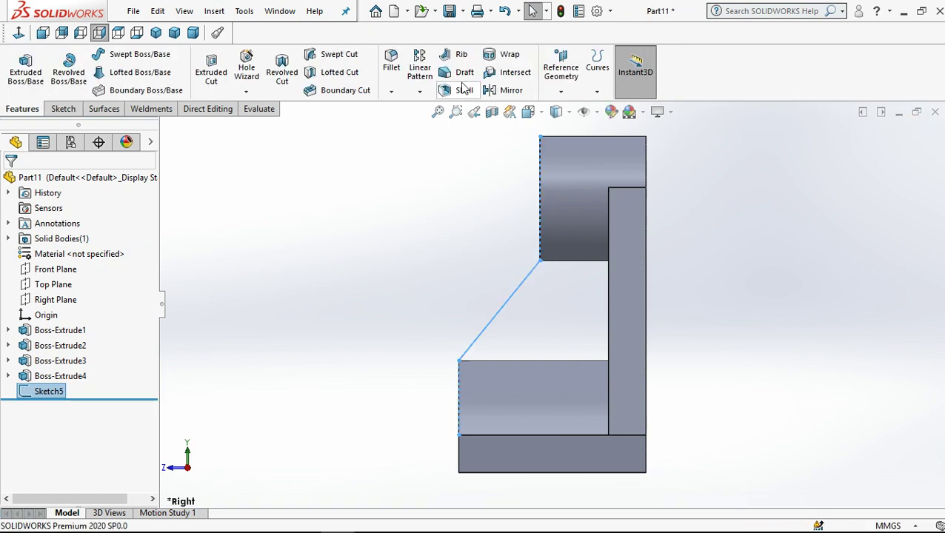
key("ctrl+7")
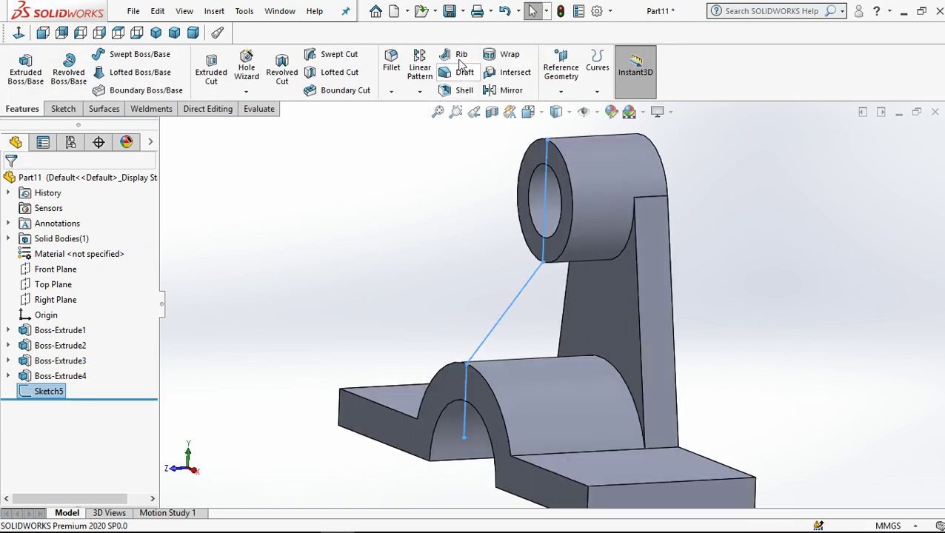
Create a 12 mm Rib1 from the diagonal line with the material side flipped.
left_click(458, 58)
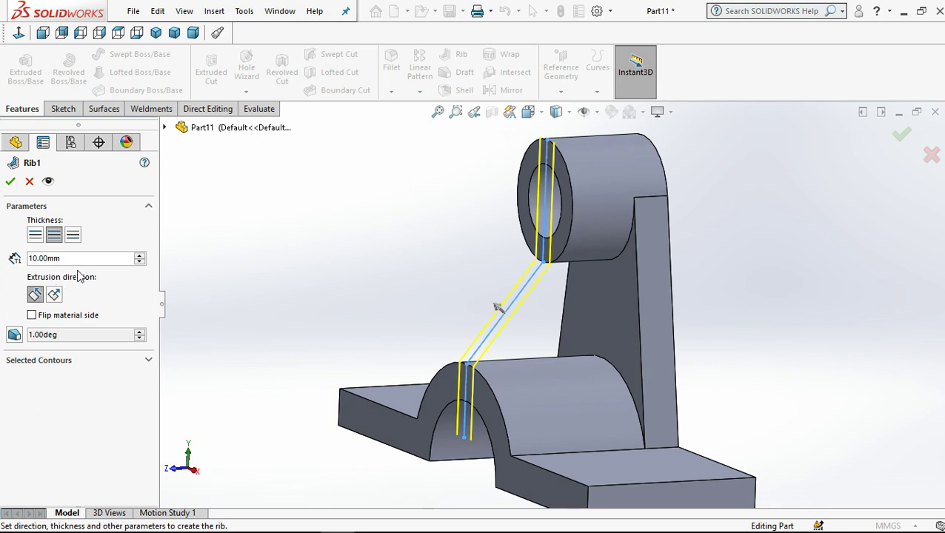
left_click(86, 262)
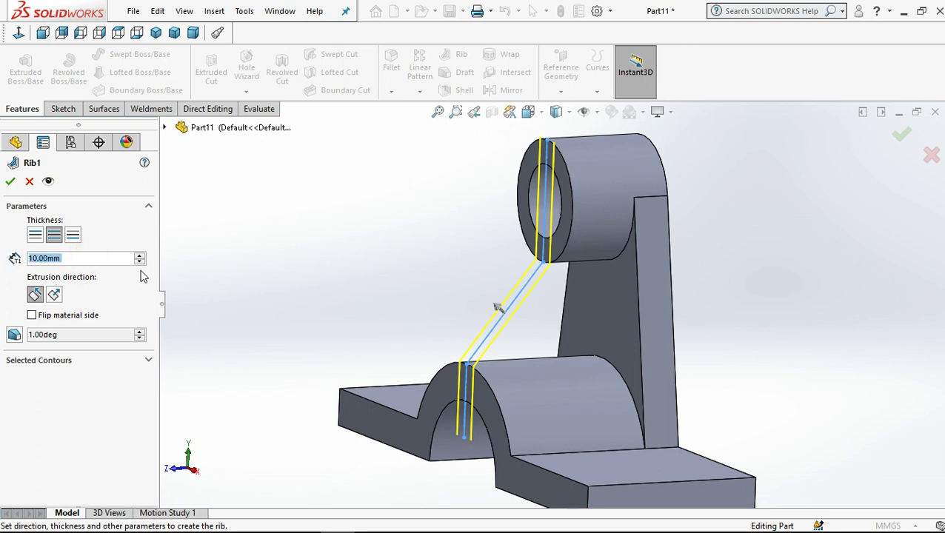
type("12")
left_click(243, 268)
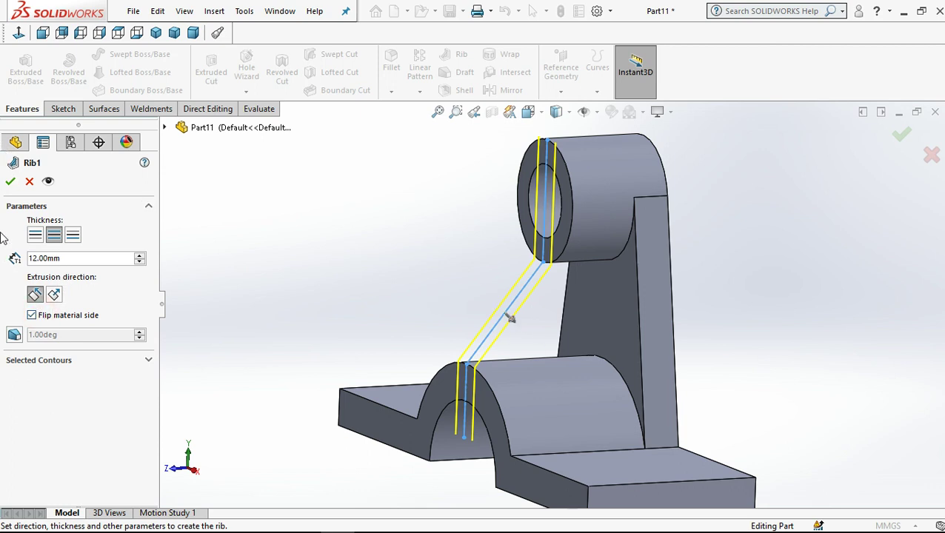
left_click(9, 182)
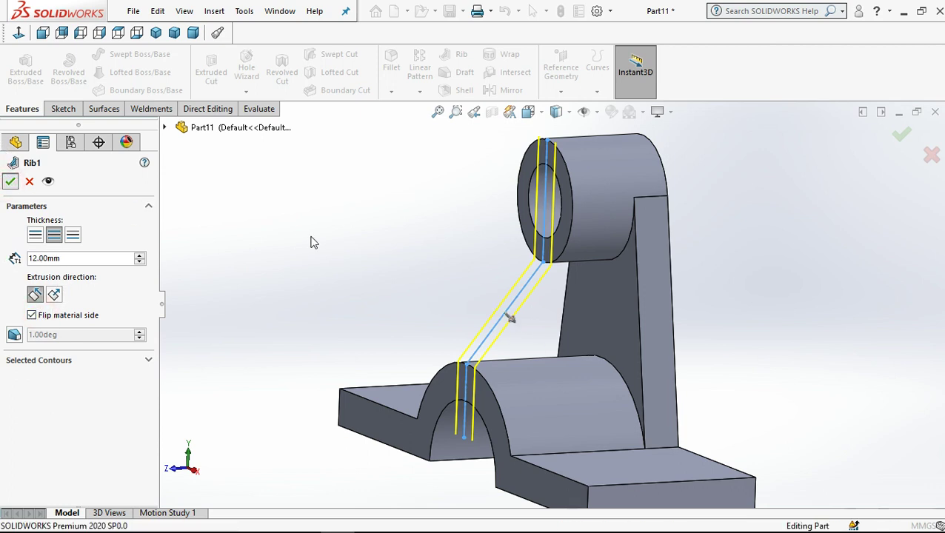
Orbit the bracket to show the hole and base, then start the Fillet command.
key("f")
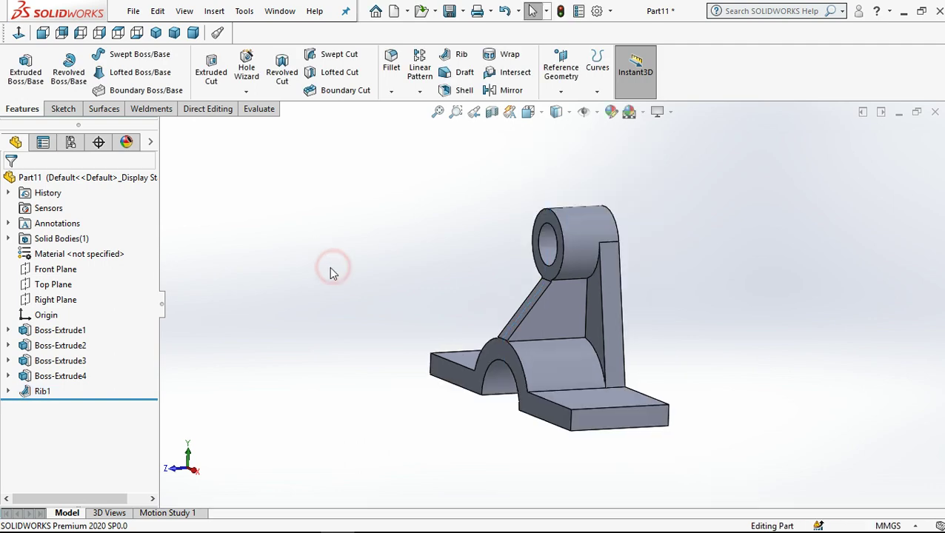
mouse_move(343, 329)
middle_mouse_down()
mouse_move(340, 244)
mouse_move(281, 270)
mouse_move(333, 306)
mouse_move(306, 261)
middle_mouse_up()
mouse_move(462, 436)
middle_mouse_down()
mouse_move(460, 428)
mouse_move(490, 433)
mouse_move(424, 443)
middle_mouse_up()
mouse_move(597, 450)
middle_mouse_down()
mouse_move(663, 373)
mouse_move(614, 380)
mouse_move(616, 323)
mouse_move(652, 363)
mouse_move(699, 355)
mouse_move(705, 373)
middle_mouse_up()
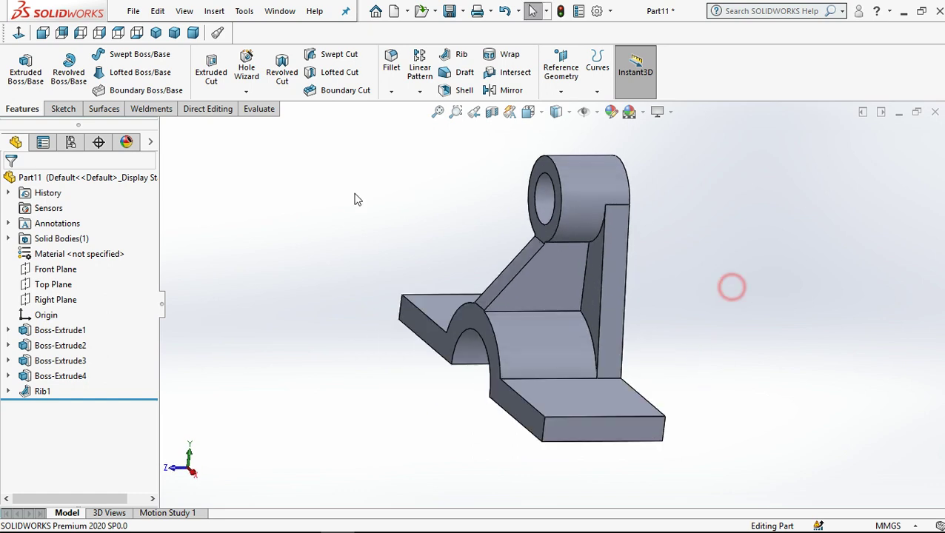
left_click(391, 68)
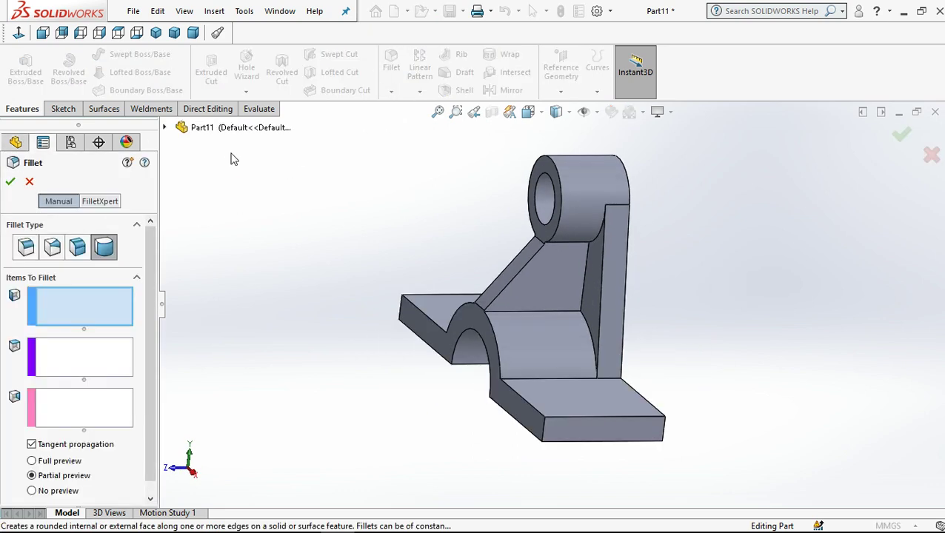
Full-round fillet one base end between its two side faces, with the end face as center.
left_click(506, 396)
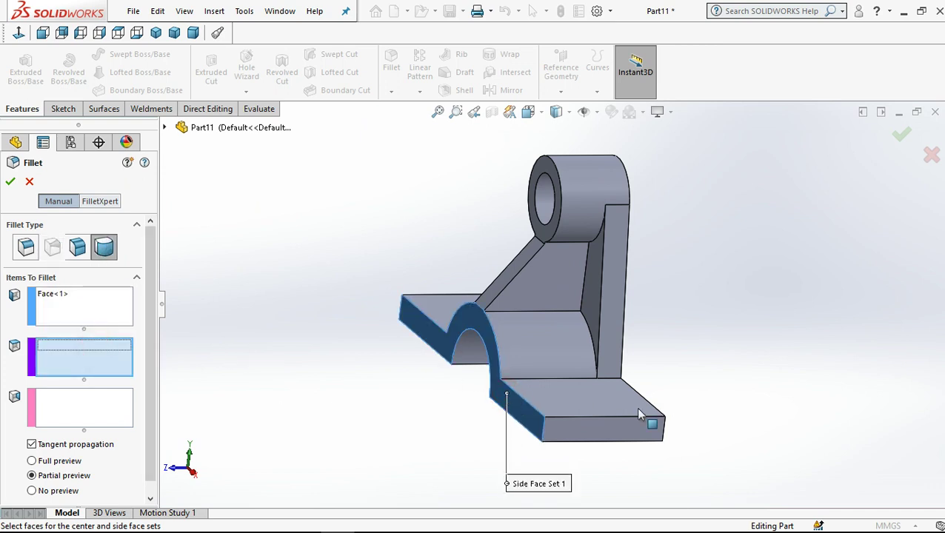
left_click(610, 429)
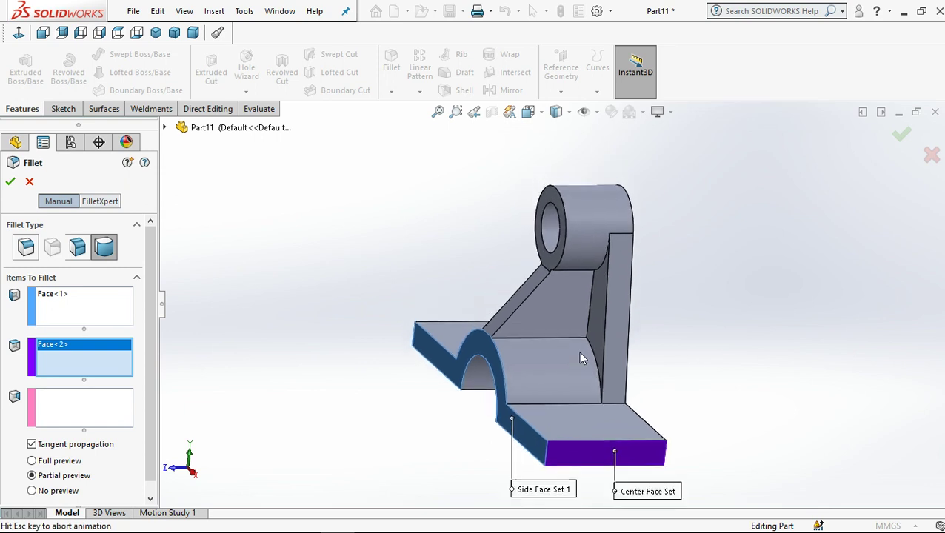
middle_click_drag(689, 359, 511, 379)
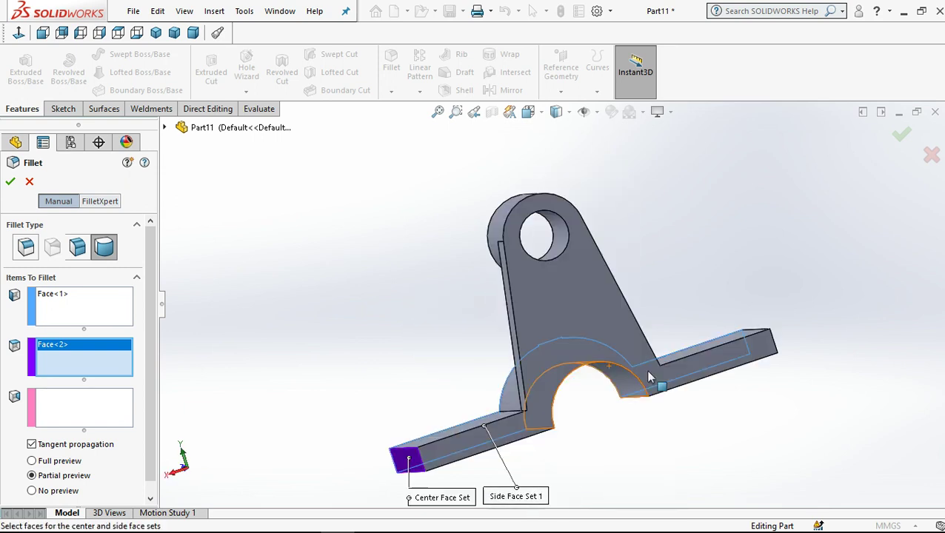
left_click(59, 417)
left_click(451, 454)
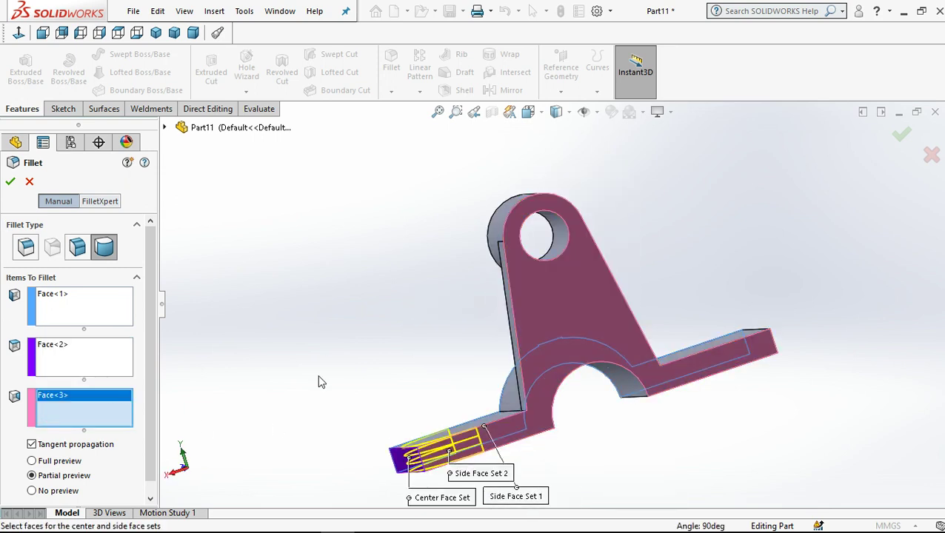
left_click(9, 182)
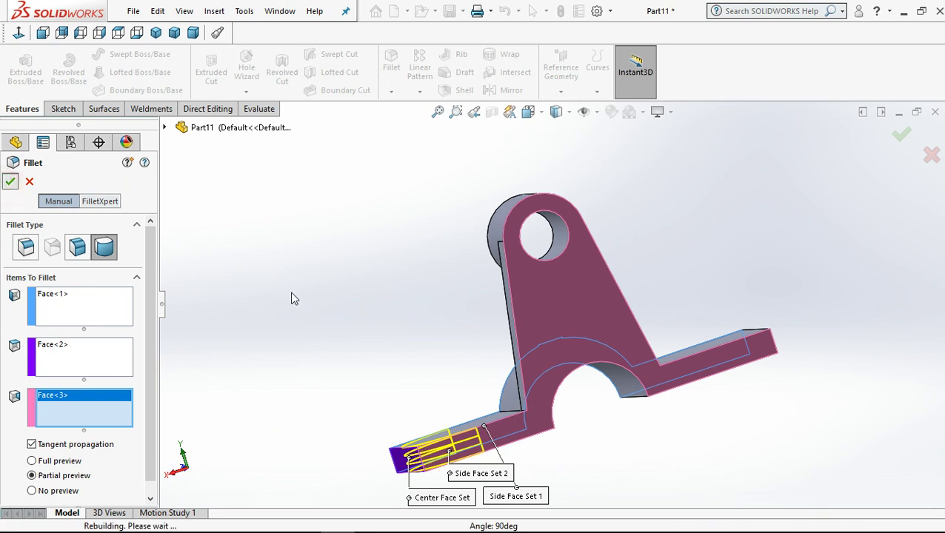
Add a second full-round fillet on the base using its side faces and end face.
mouse_move(354, 323)
middle_mouse_down()
mouse_move(702, 352)
mouse_move(623, 349)
middle_mouse_up()
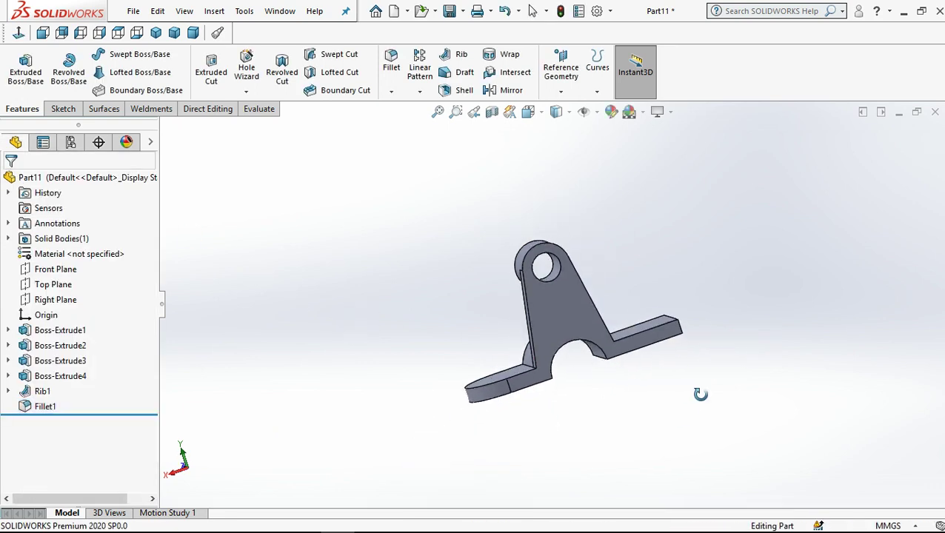
scroll(622, 348, "down", 3)
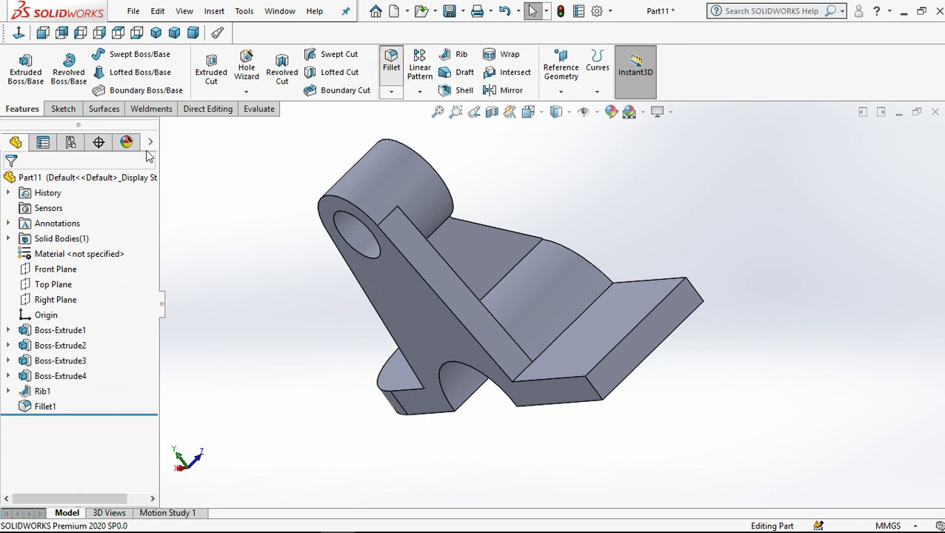
key("Return")
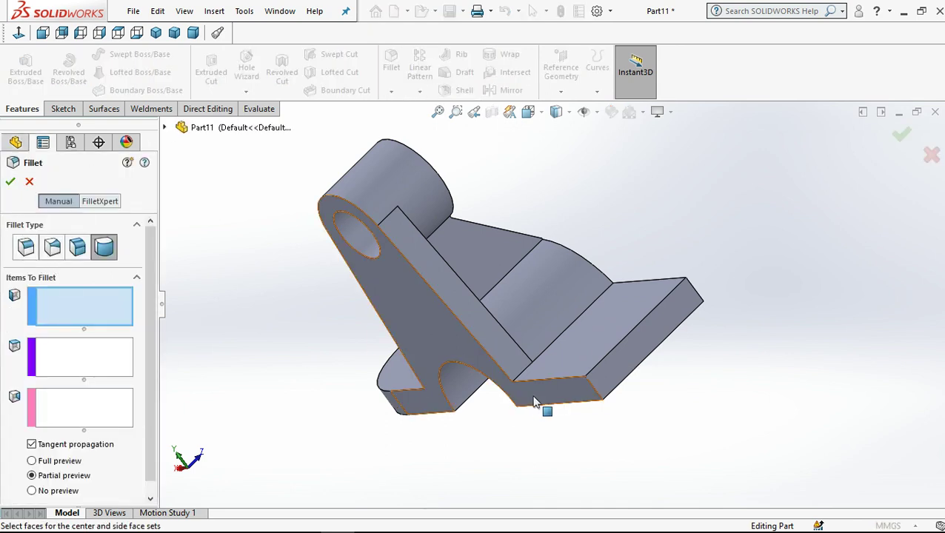
left_click(535, 401)
left_click(108, 357)
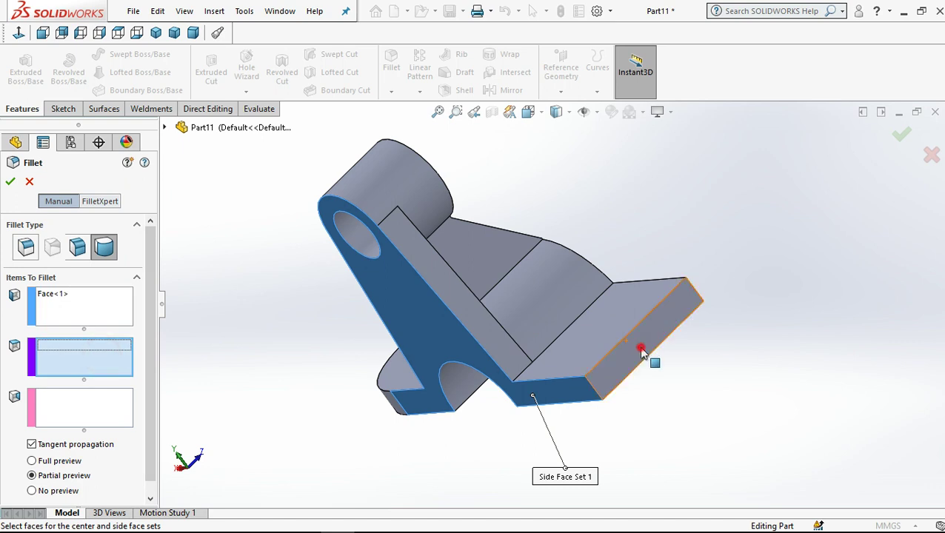
left_click(697, 307)
key("Left")
key("Left")
key("Left")
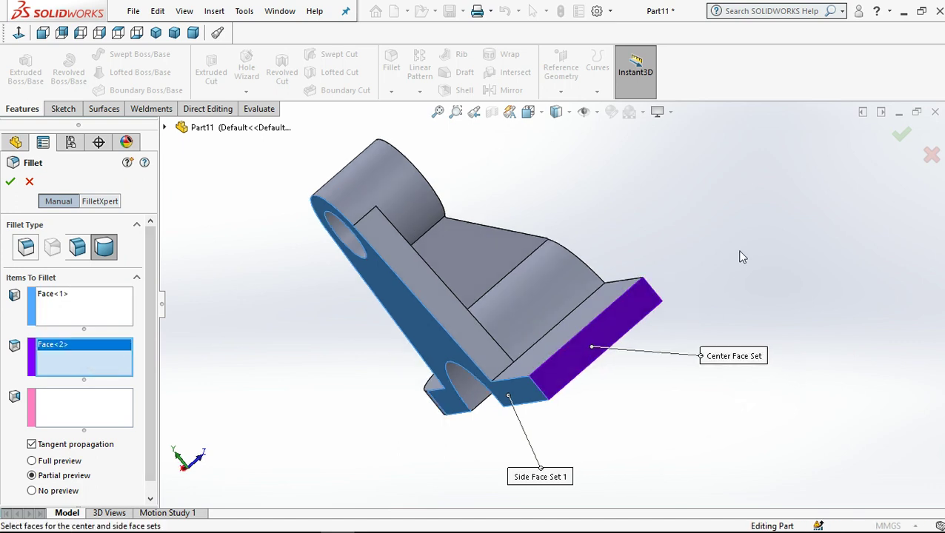
left_click(74, 419)
left_click(552, 351)
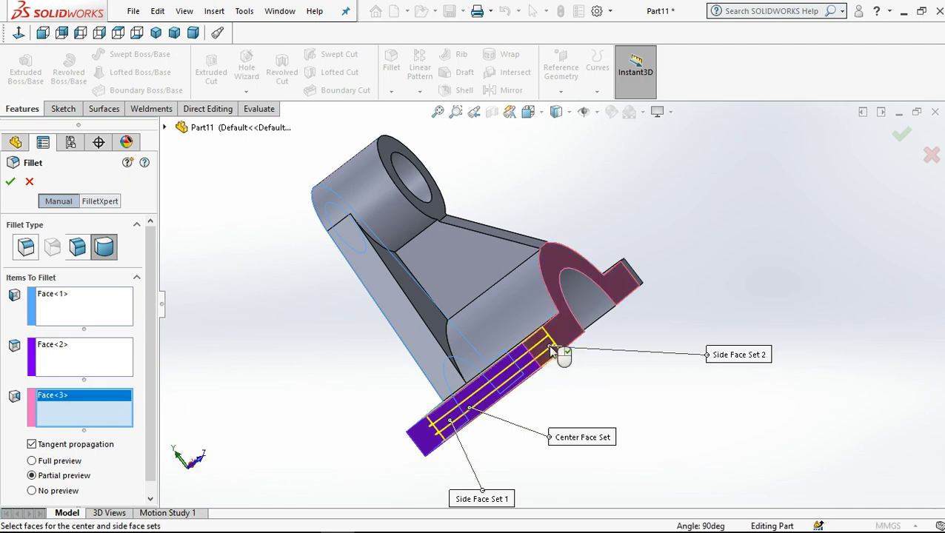
left_click(12, 183)
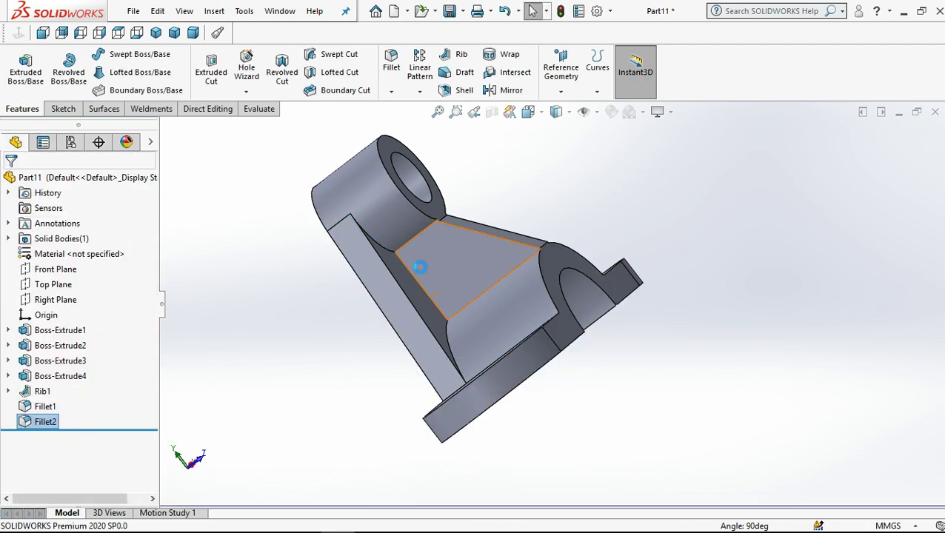
Start a sketch on the top face of the base's right end, viewed straight on.
left_click(174, 32)
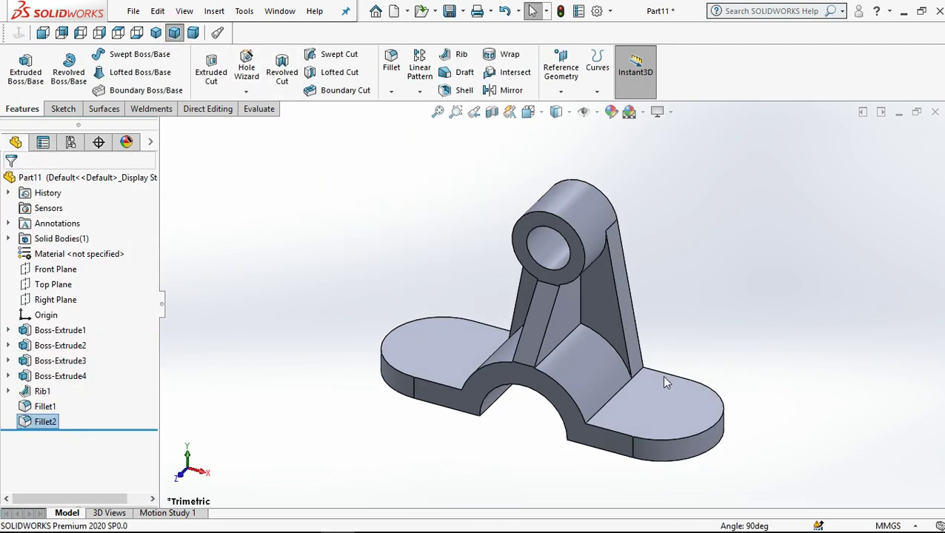
left_click(663, 407)
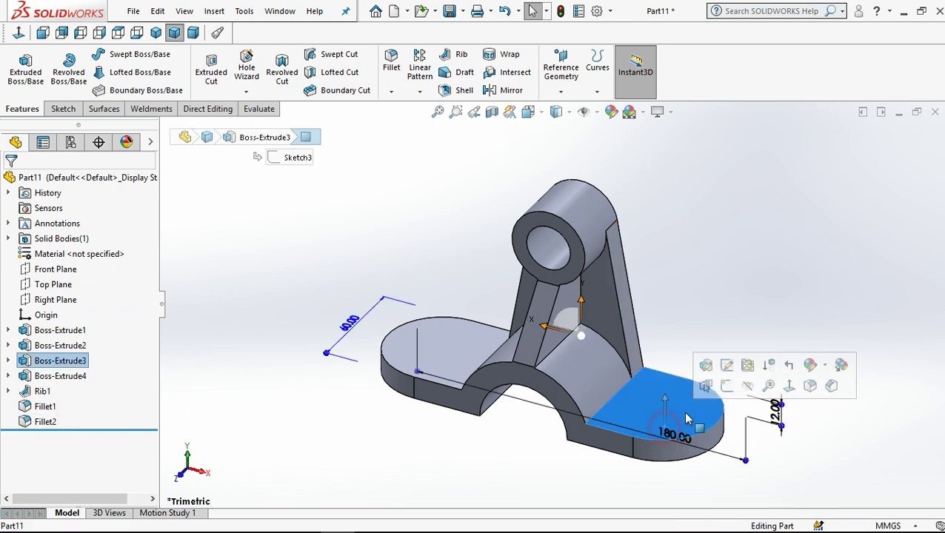
left_click(726, 386)
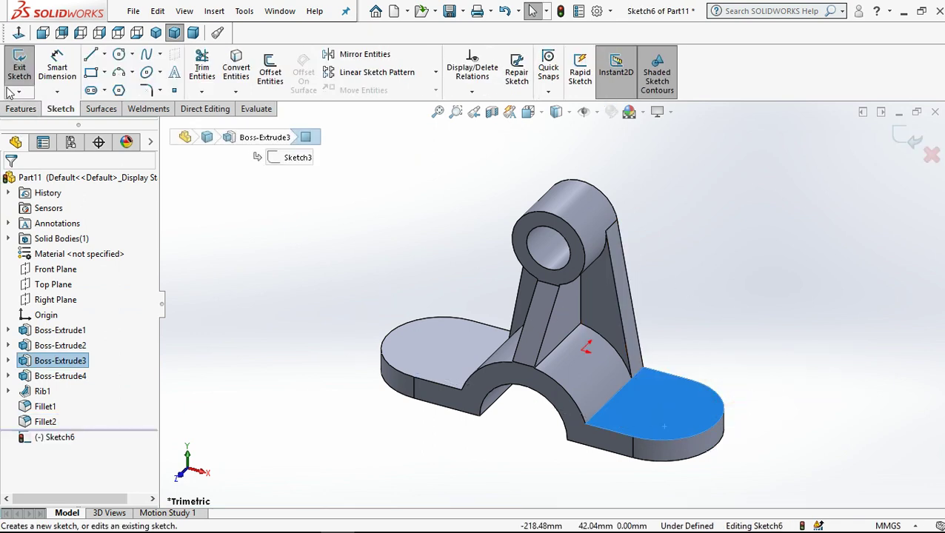
left_click(18, 34)
left_click(289, 243)
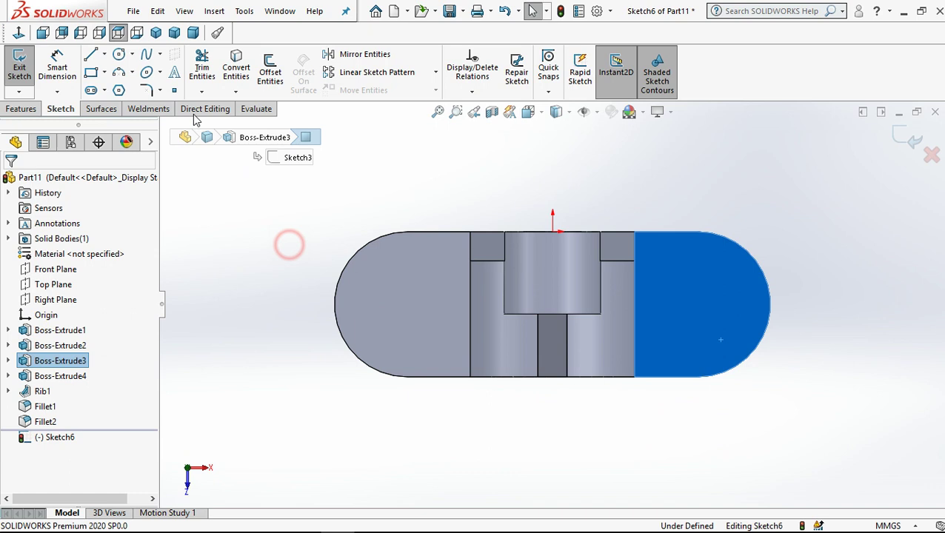
Draw circles centred on the right and left arc centres of the base ends.
left_click(120, 54)
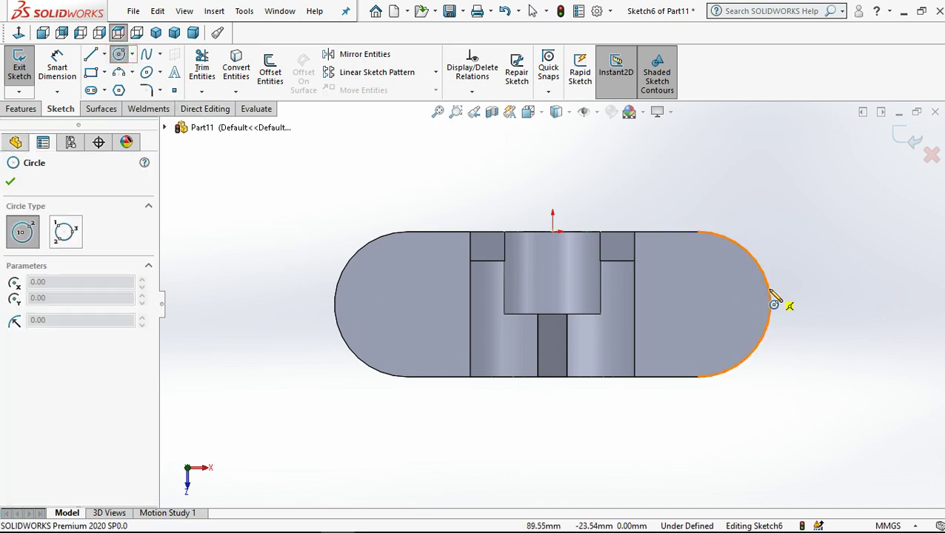
left_click(697, 304)
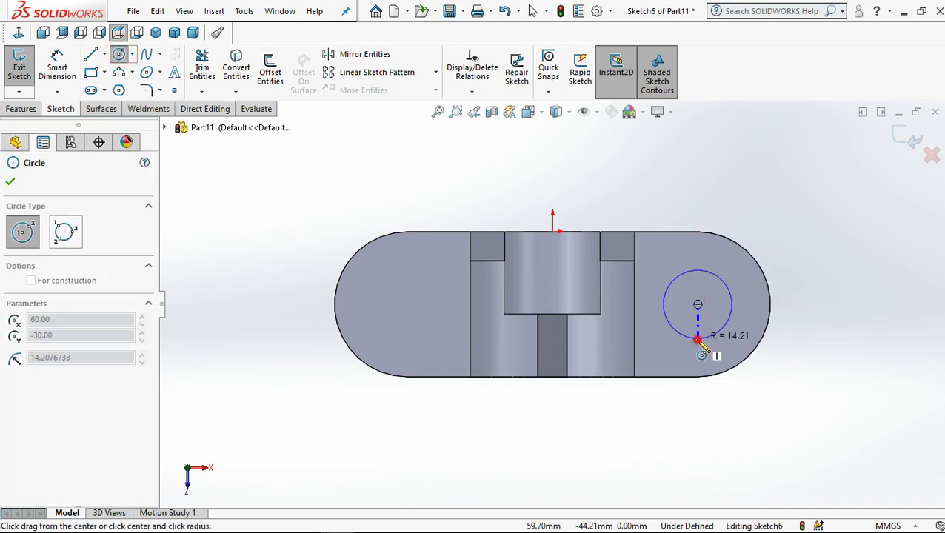
left_click(698, 340)
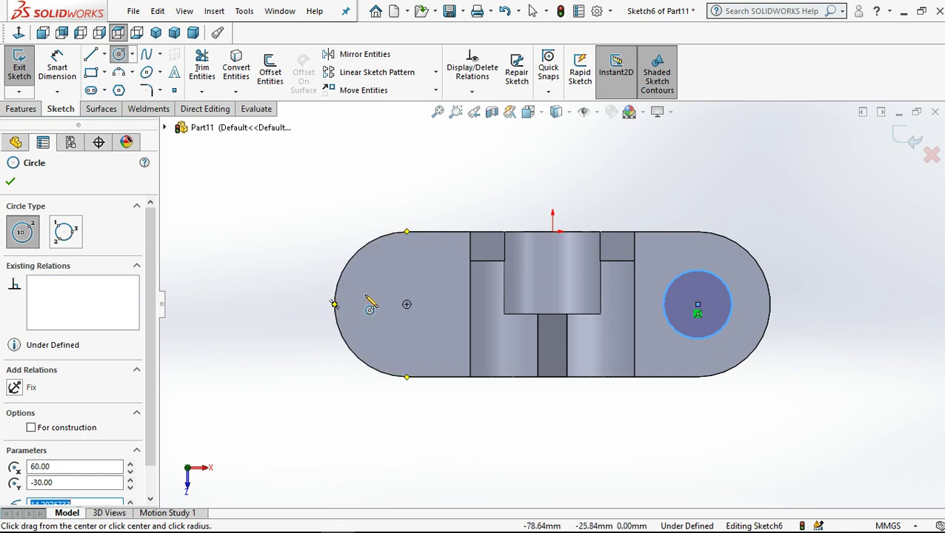
left_click(406, 304)
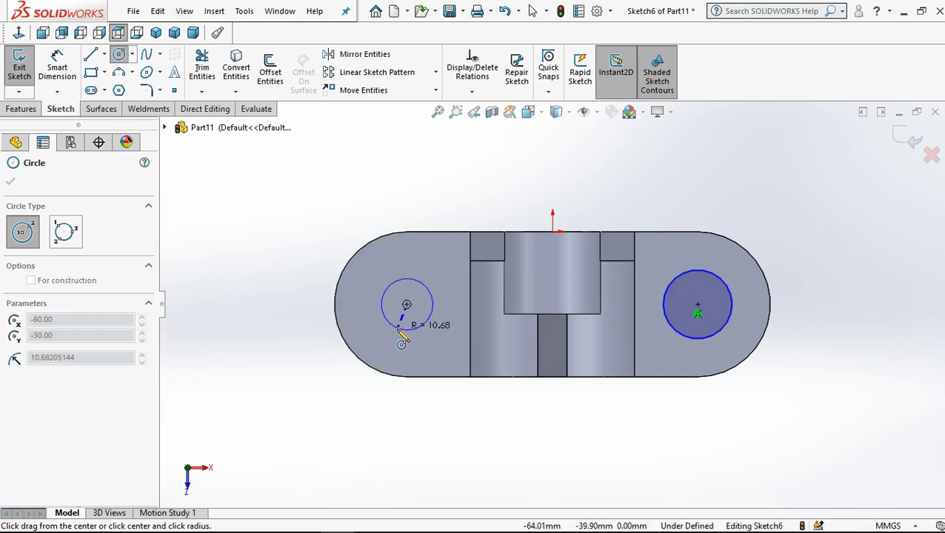
left_click(399, 328)
Dimension the left circle's diameter as Ø24.
left_click(57, 66)
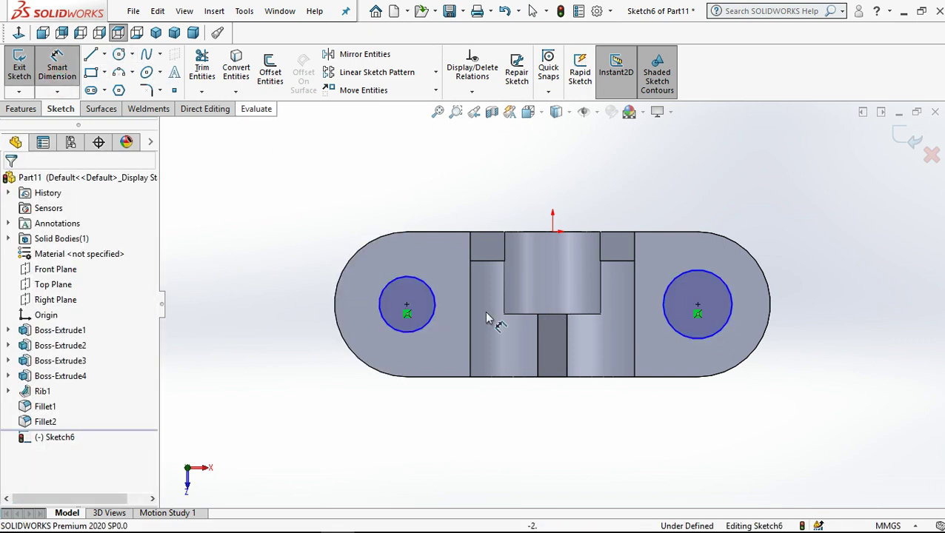
left_click(436, 316)
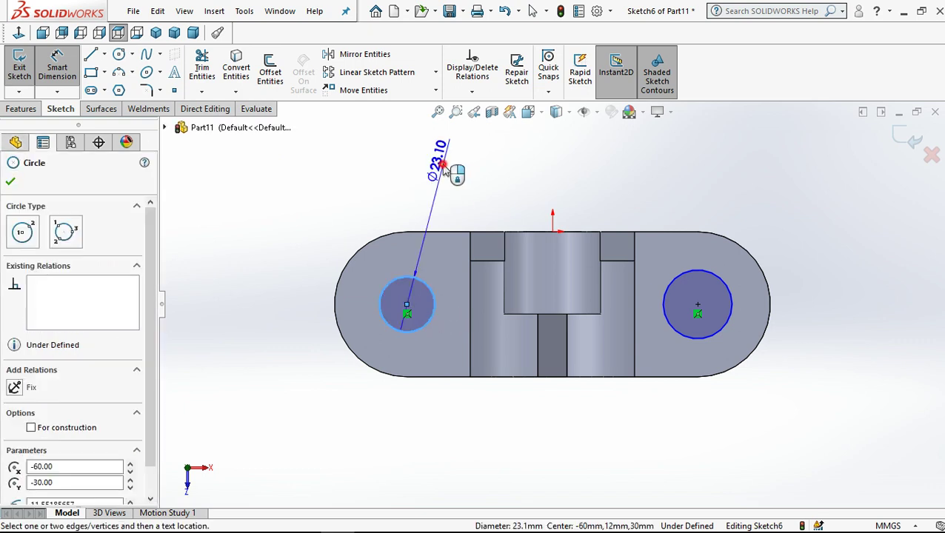
left_click(444, 170)
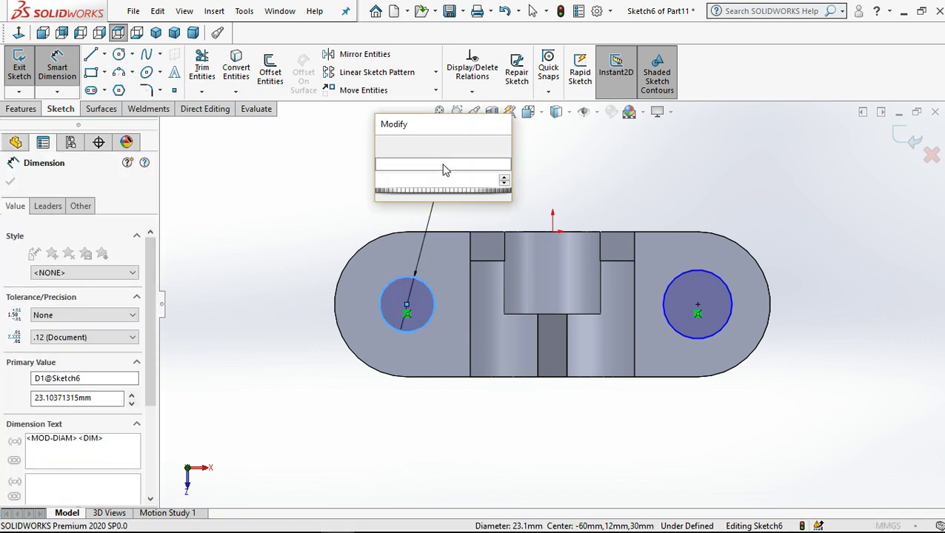
type("24")
key("Return")
key("Return")
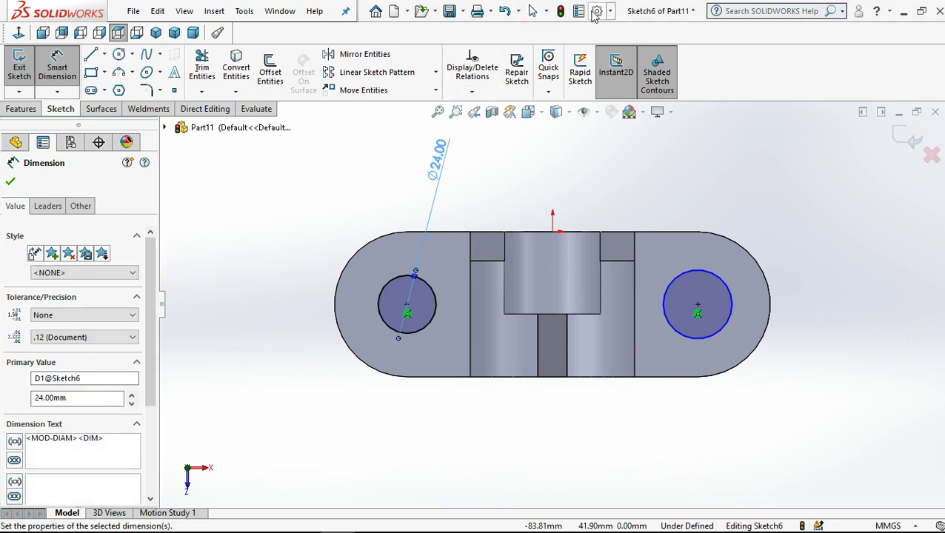
left_click(534, 12)
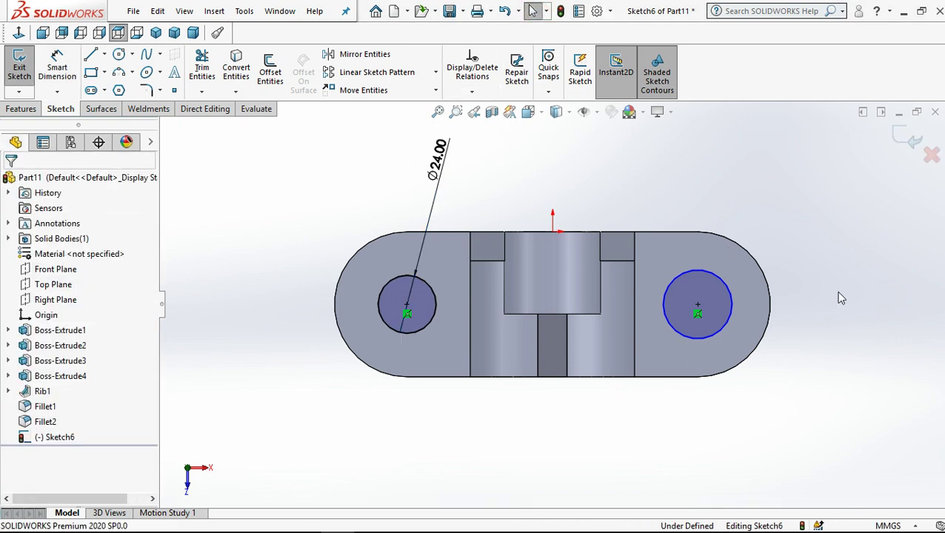
Add an Equal relation so both circles share the Ø24 size.
left_click_drag(305, 168, 931, 421)
left_click_drag(865, 377, 866, 377)
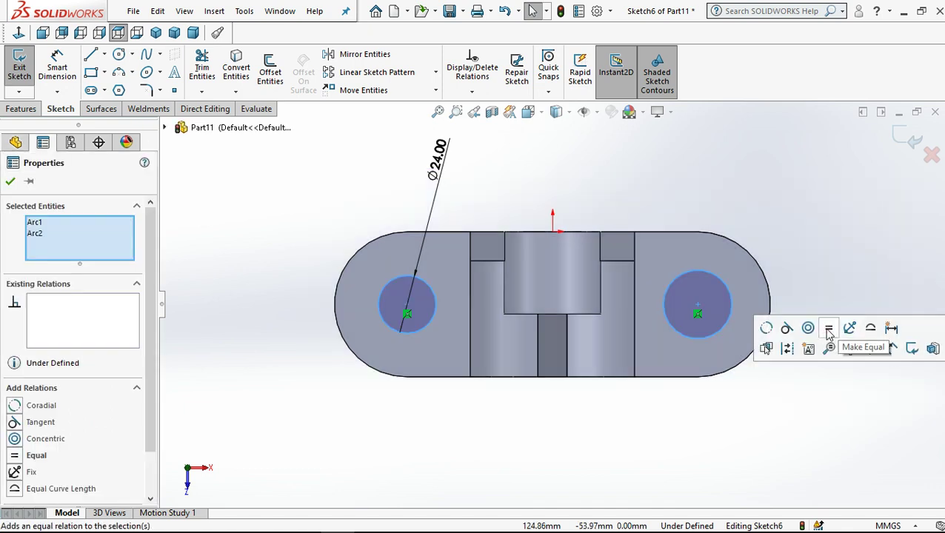
left_click(823, 329)
left_click(608, 196)
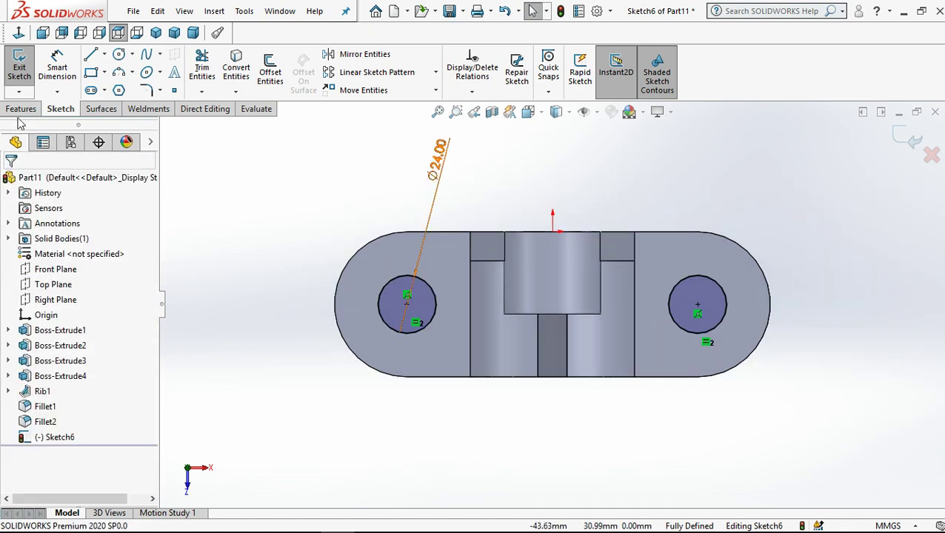
Extruded Cut the two circles Through All to make the holes.
left_click(20, 111)
left_click(220, 73)
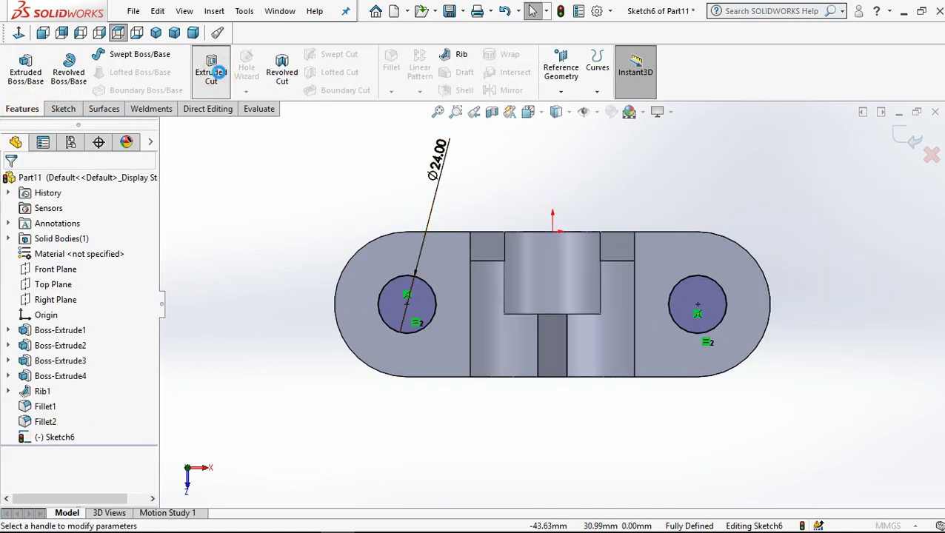
left_click(45, 267)
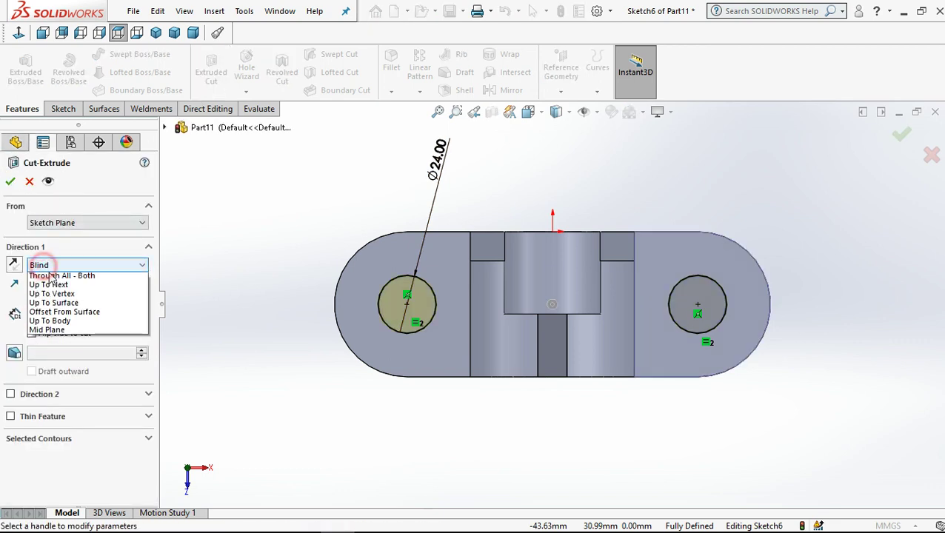
left_click(49, 286)
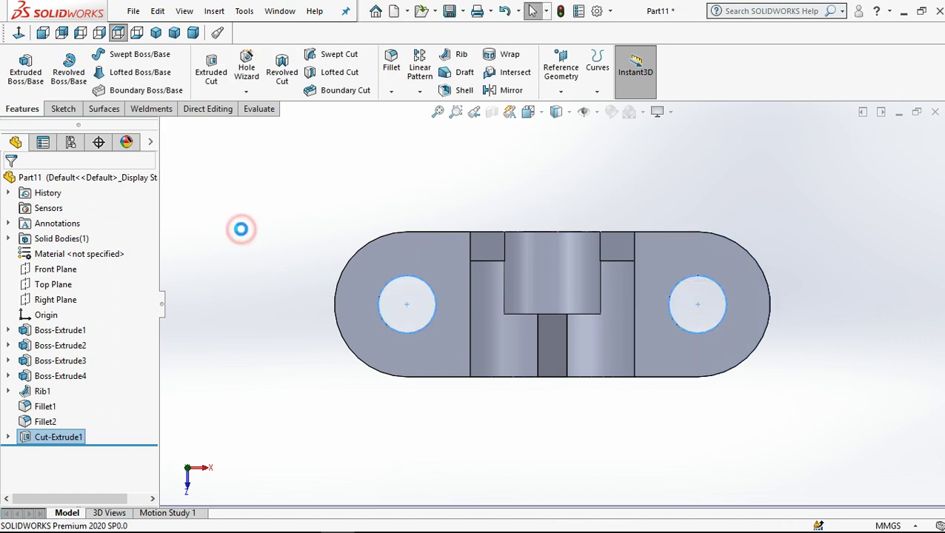
Show the bracket in Dimetric view, Shaded without edges, orbited to see the top.
left_click(193, 33)
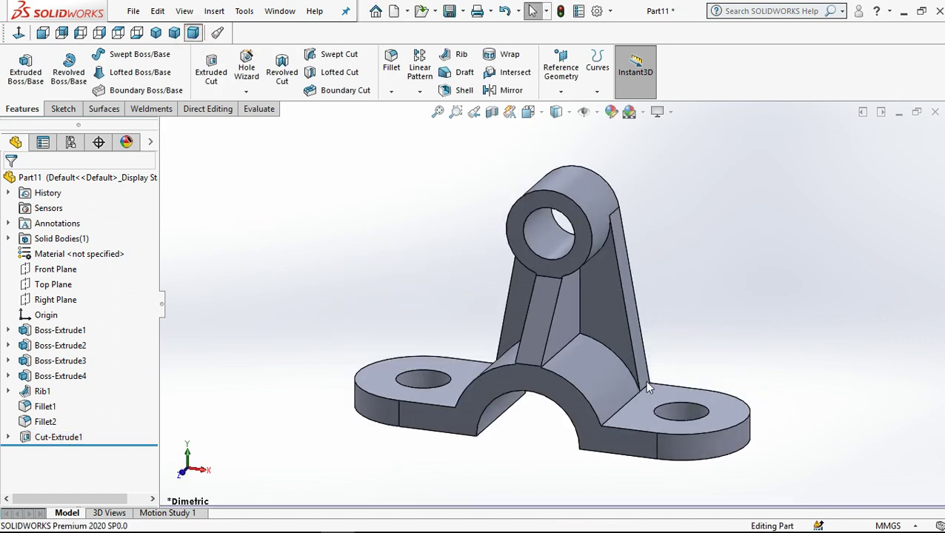
left_click(555, 111)
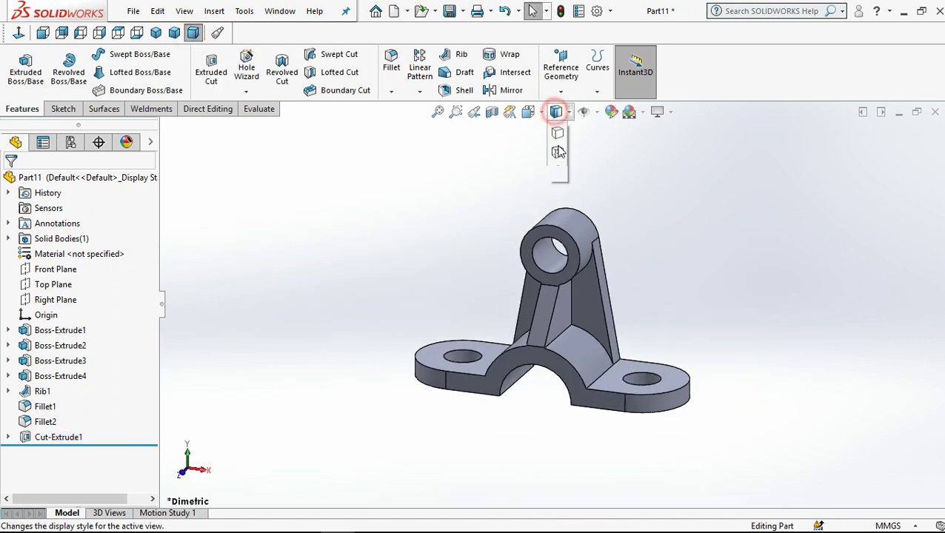
left_click(559, 147)
middle_click_drag(755, 295, 747, 364)
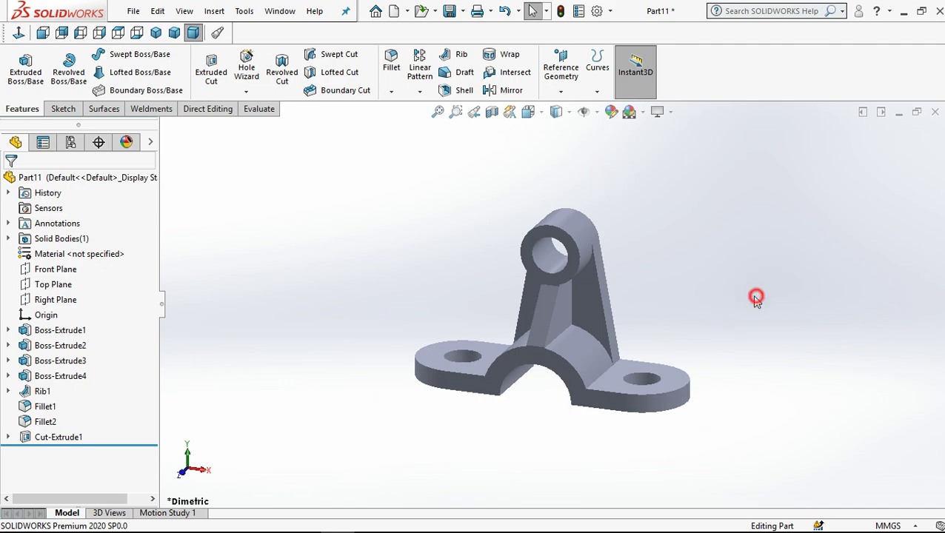